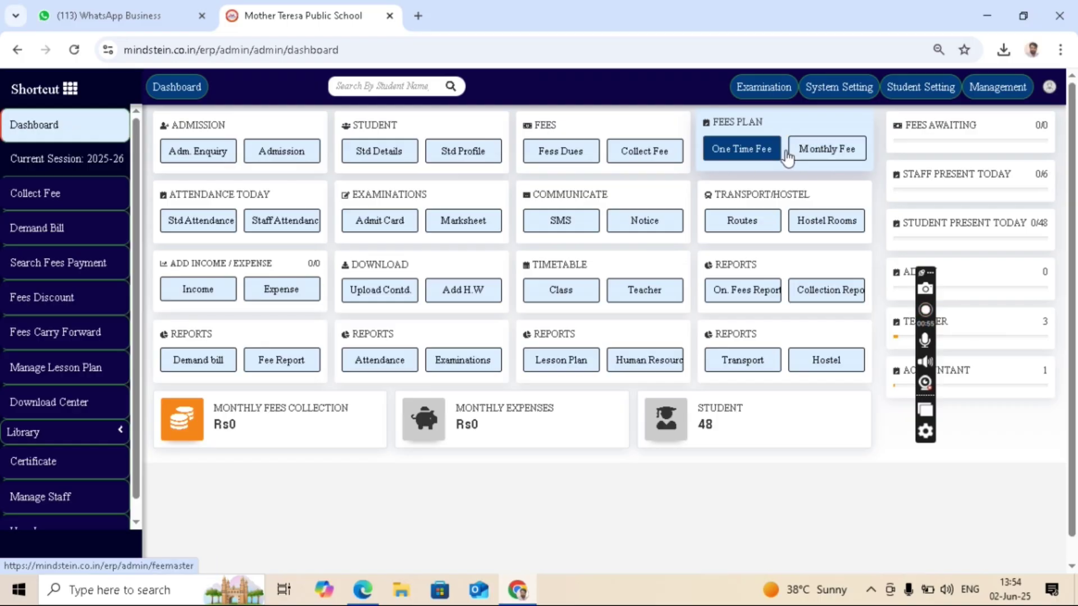
{"action": "left_click", "coordinate": [816, 151]}
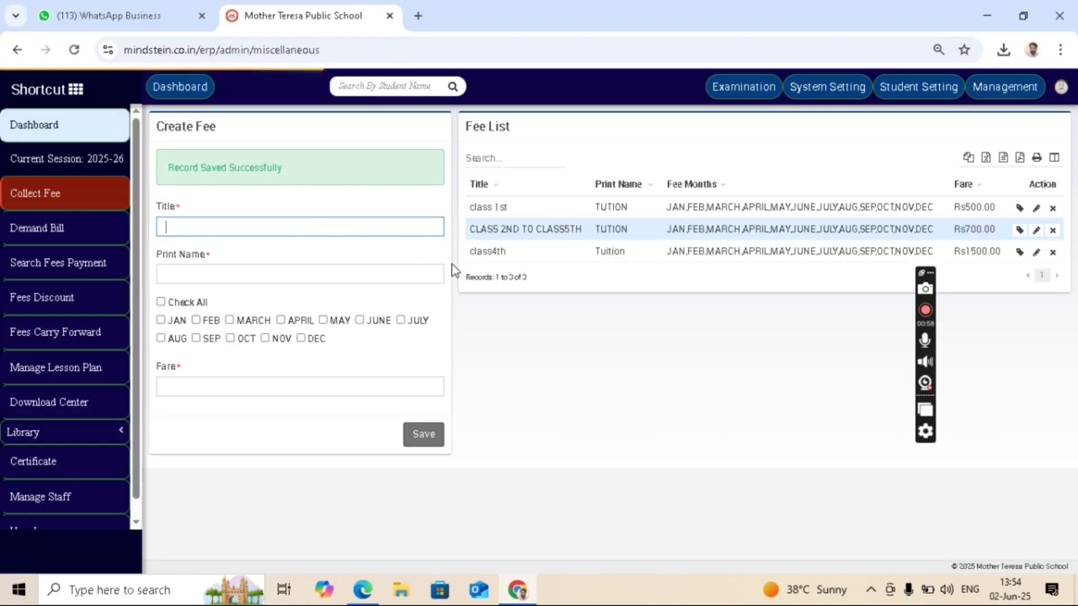
{"action": "left_click", "coordinate": [319, 229]}
{"action": "type", "text": "cladd"}
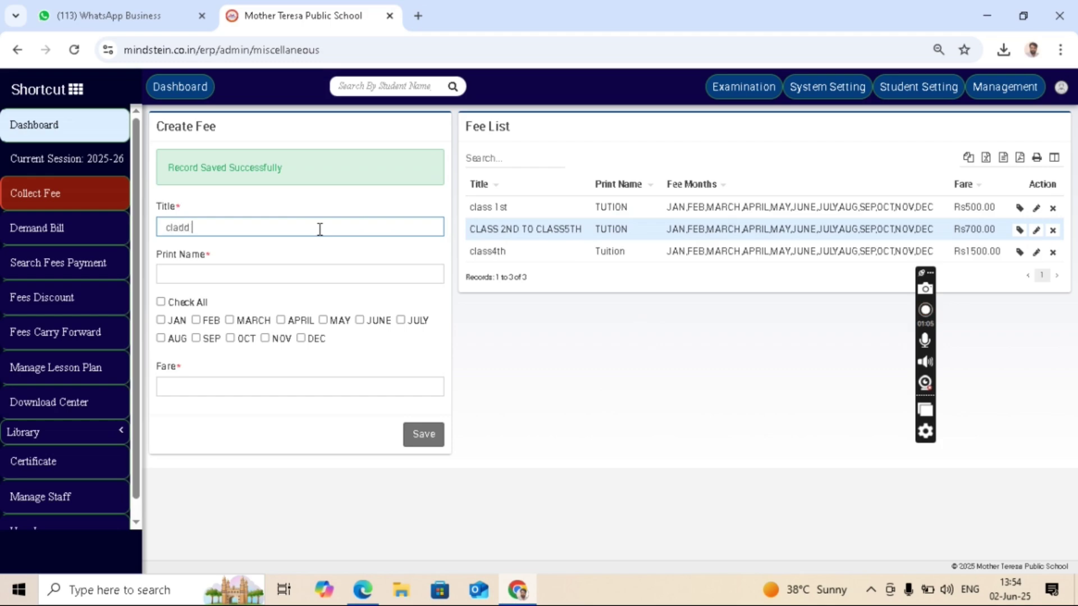
{"action": "key", "text": "BackSpace"}
{"action": "key", "text": "BackSpace"}
{"action": "key", "text": "BackSpace"}
{"action": "key", "text": "BackSpace"}
{"action": "key", "text": "BackSpace"}
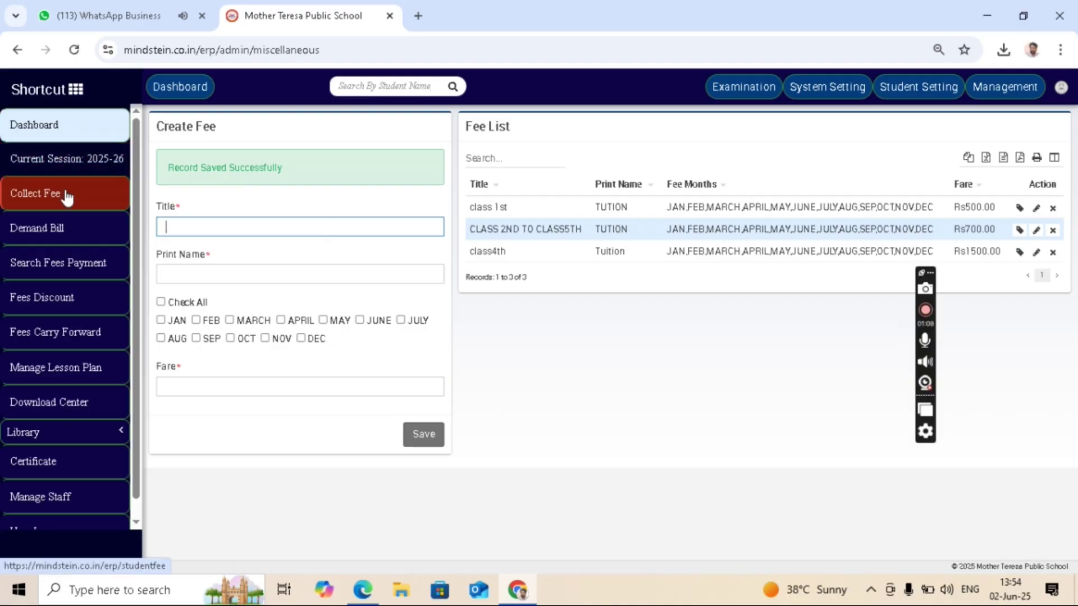
{"action": "left_click", "coordinate": [61, 134]}
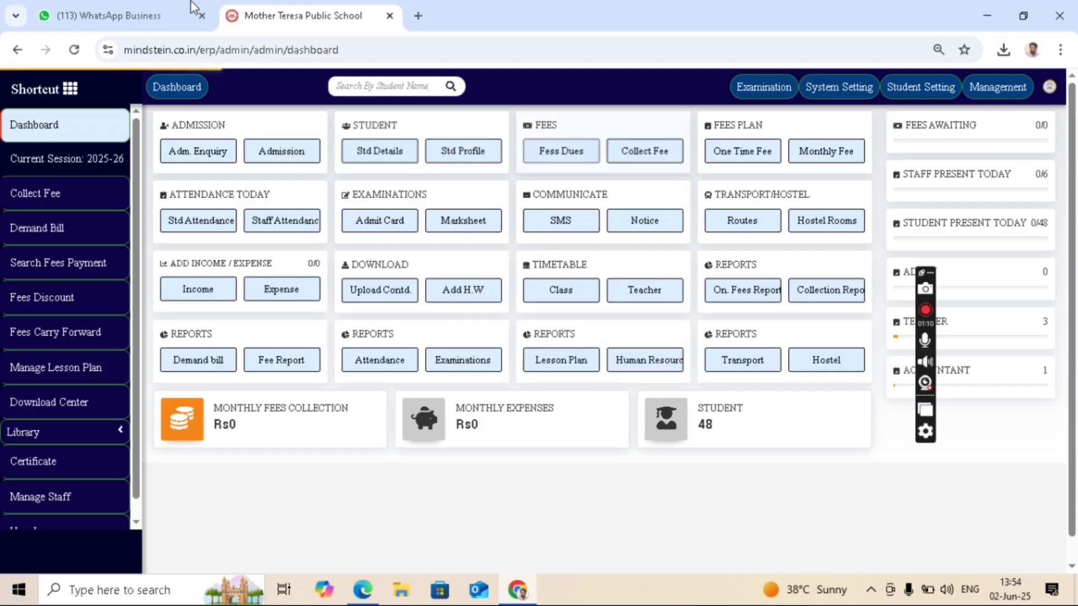
Switch to WhatsApp, read through the photographed school fee structure sheet, and return to the school ERP dashboard.
{"action": "left_click", "coordinate": [101, 14]}
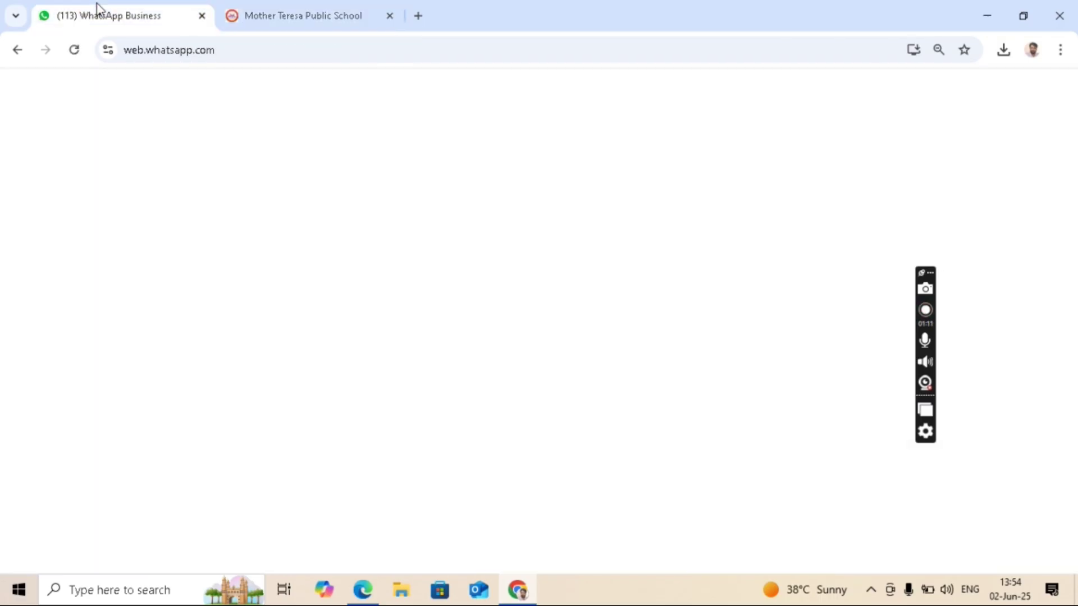
{"action": "left_click", "coordinate": [580, 372]}
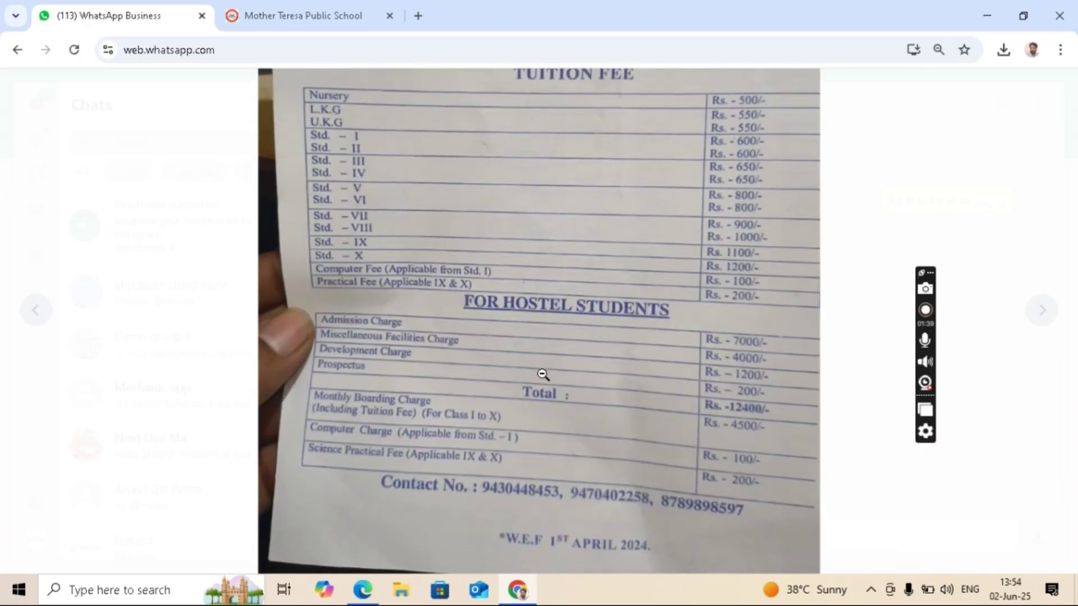
{"action": "left_click", "coordinate": [513, 189]}
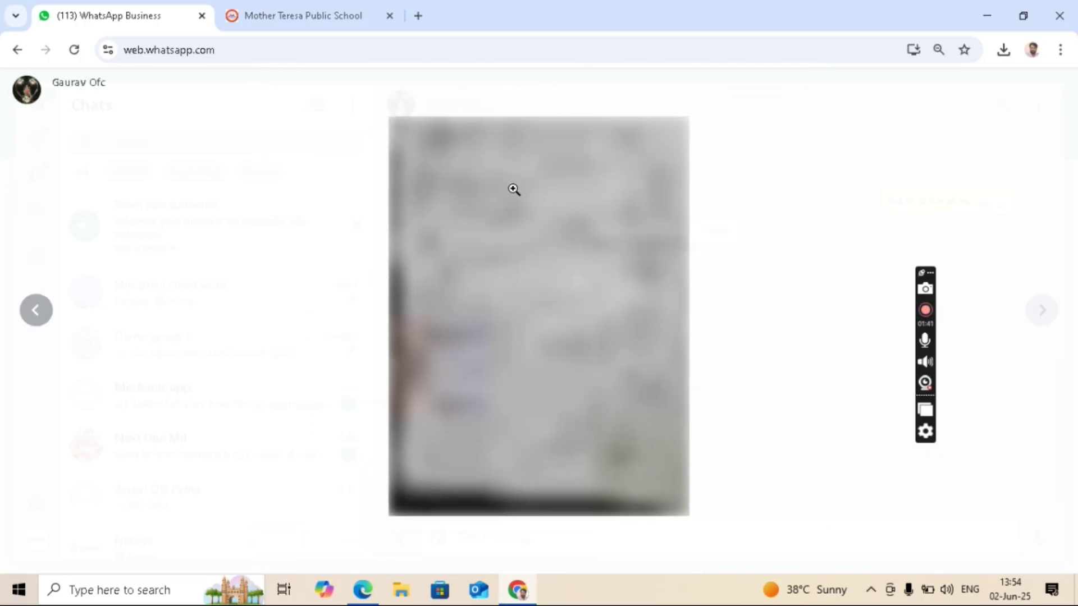
{"action": "left_click", "coordinate": [543, 246]}
{"action": "left_click", "coordinate": [284, 12]}
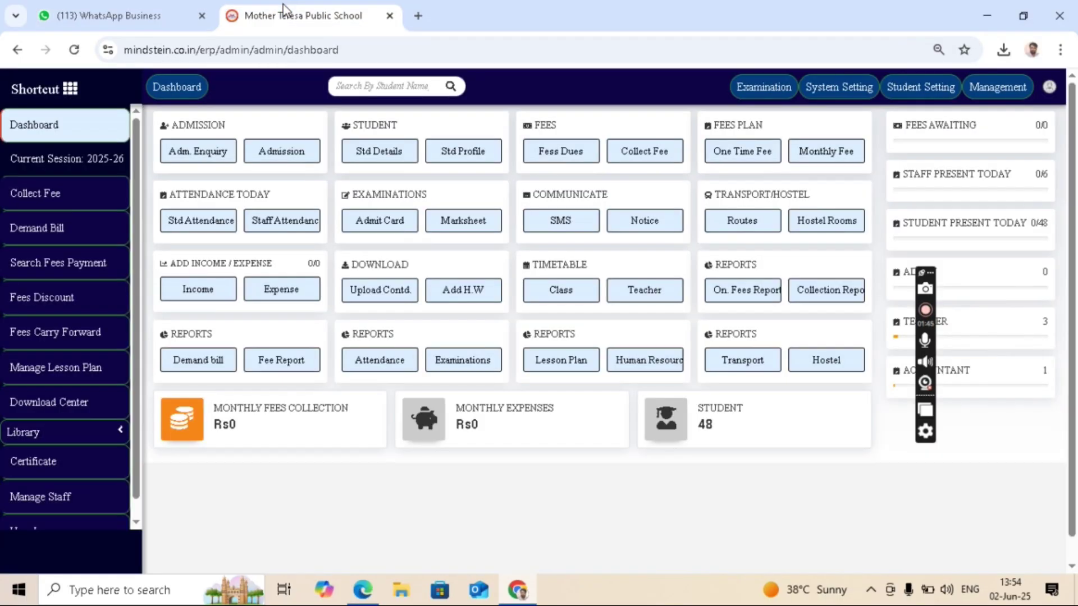
Open the One Time Fee plan and check the admission charge on the fee structure photo in WhatsApp.
{"action": "left_click", "coordinate": [757, 155]}
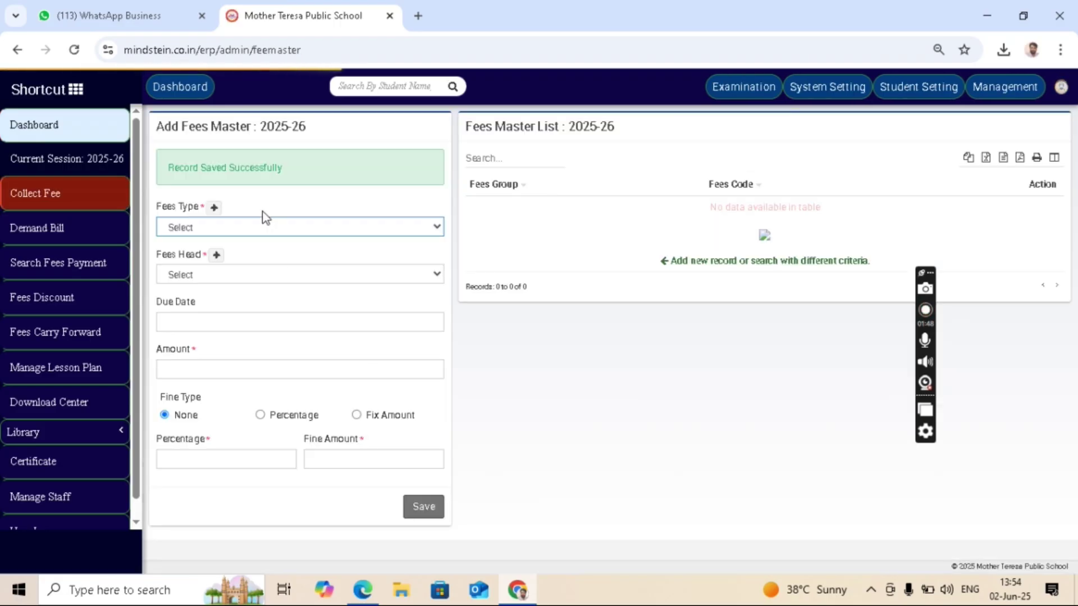
{"action": "left_click", "coordinate": [96, 11]}
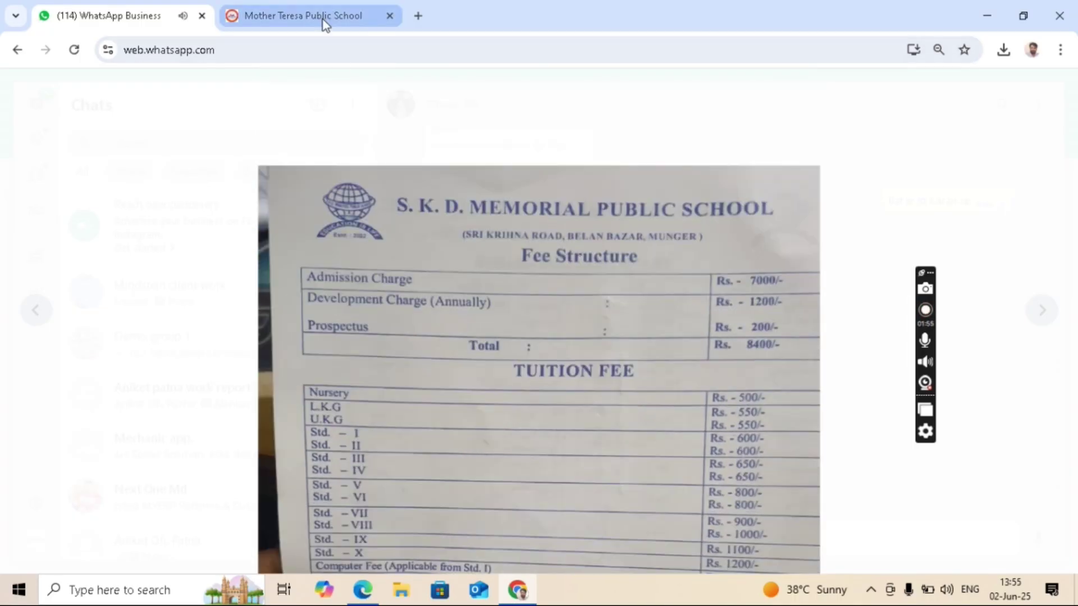
{"action": "left_click", "coordinate": [324, 17]}
Add a new fees type named "Admission fee" and check it in the list of fees types.
{"action": "left_click", "coordinate": [329, 227]}
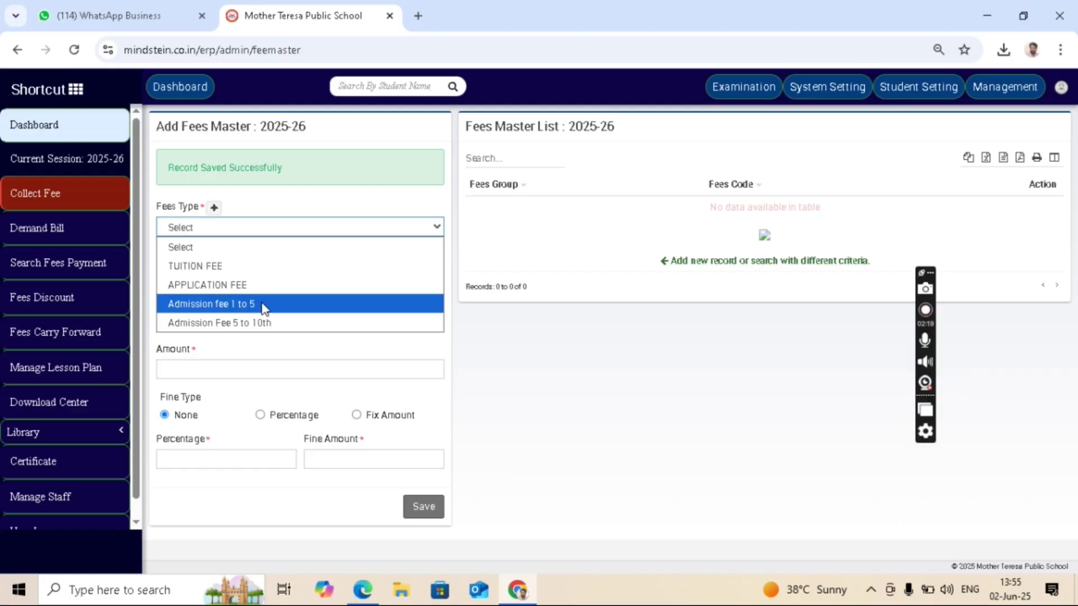
{"action": "left_click", "coordinate": [214, 207]}
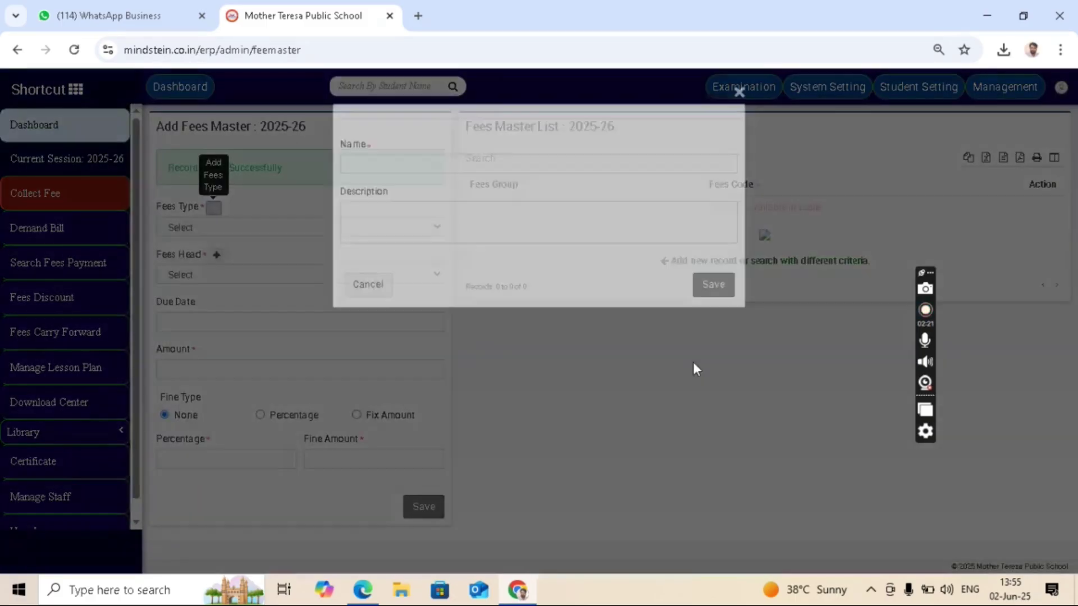
{"action": "left_click", "coordinate": [543, 187]}
{"action": "type", "text": "Admission"}
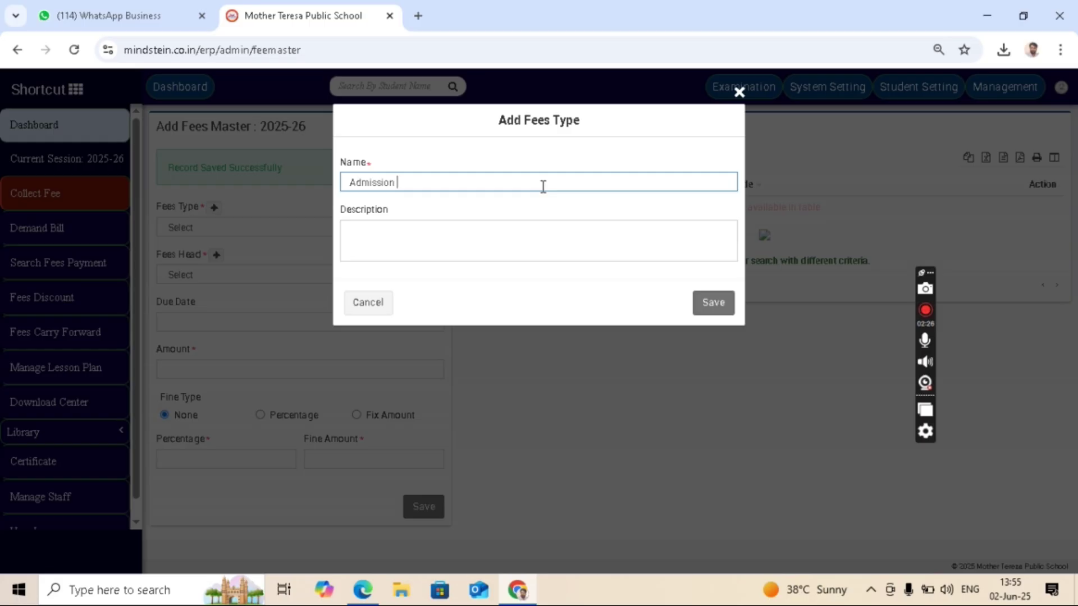
{"action": "type", "text": " fee"}
{"action": "left_click", "coordinate": [711, 304]}
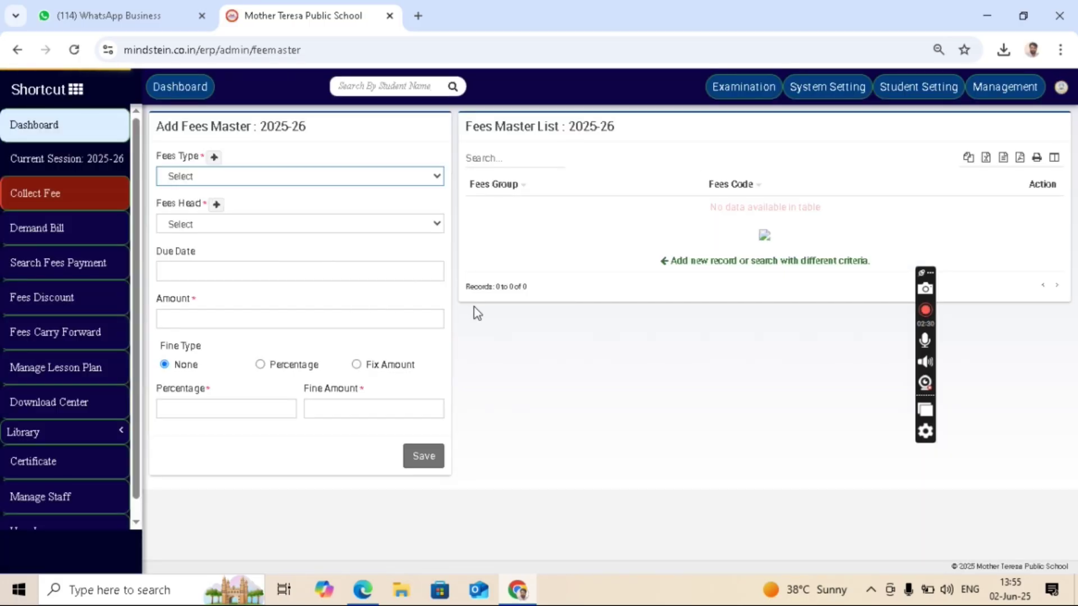
{"action": "left_click", "coordinate": [396, 177]}
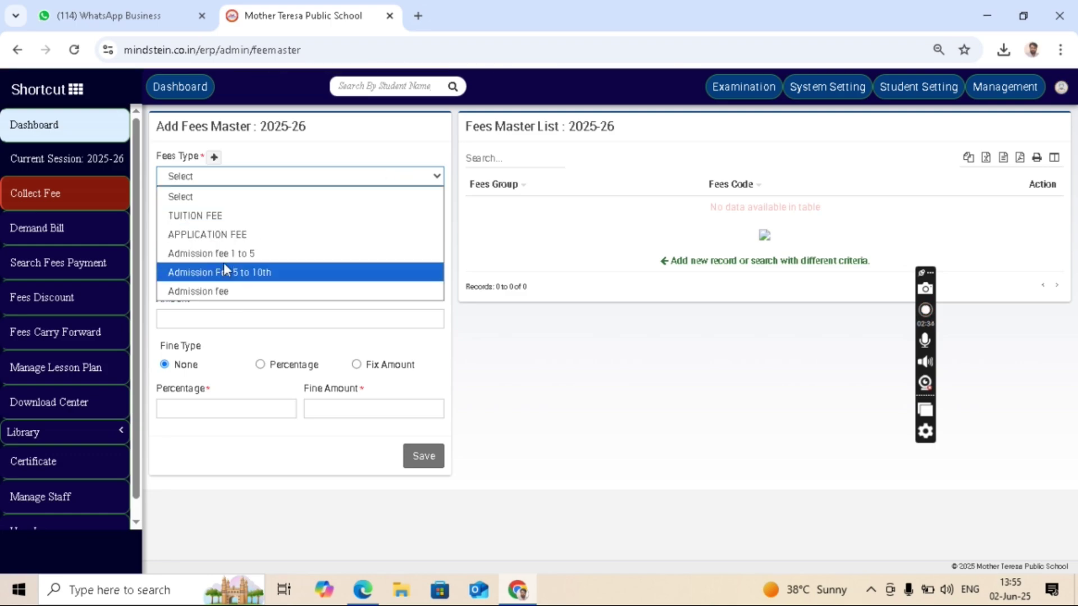
{"action": "left_click", "coordinate": [553, 358]}
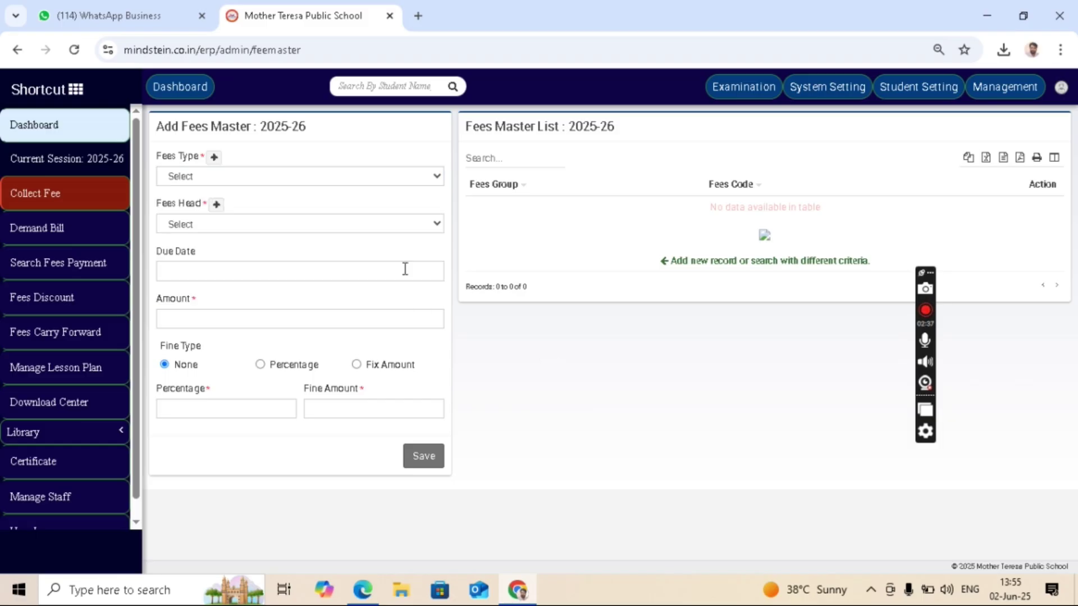
Try to add a fees head with "Admission fee" as both name and fees code, and check the existing heads.
{"action": "left_click", "coordinate": [216, 206]}
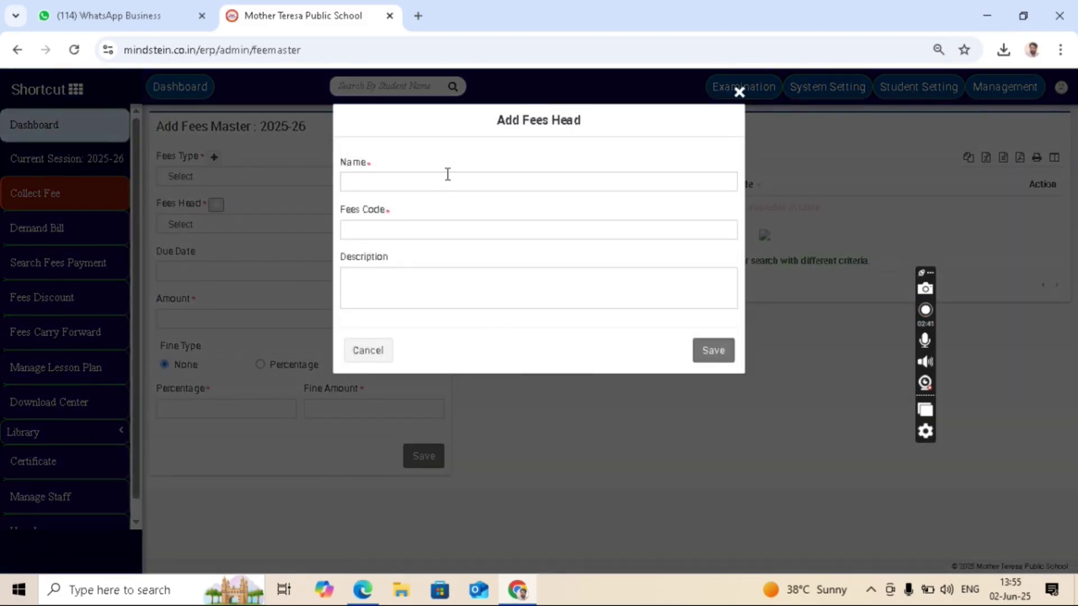
{"action": "left_click", "coordinate": [447, 180]}
{"action": "type", "text": "Ad"}
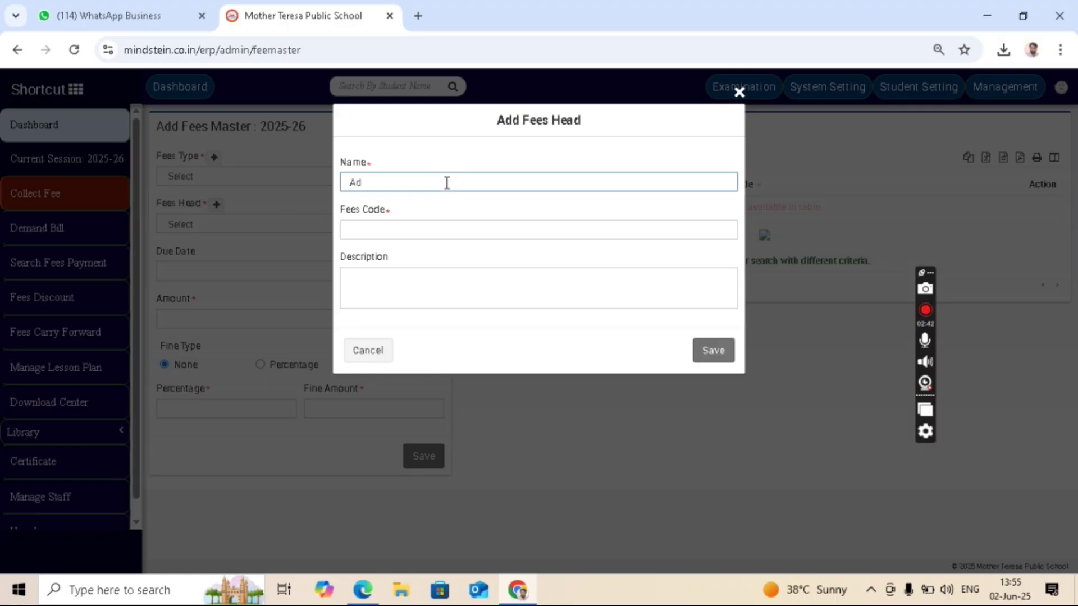
{"action": "type", "text": "mission fee"}
{"action": "key", "text": "ctrl+a"}
{"action": "key", "text": "ctrl+c"}
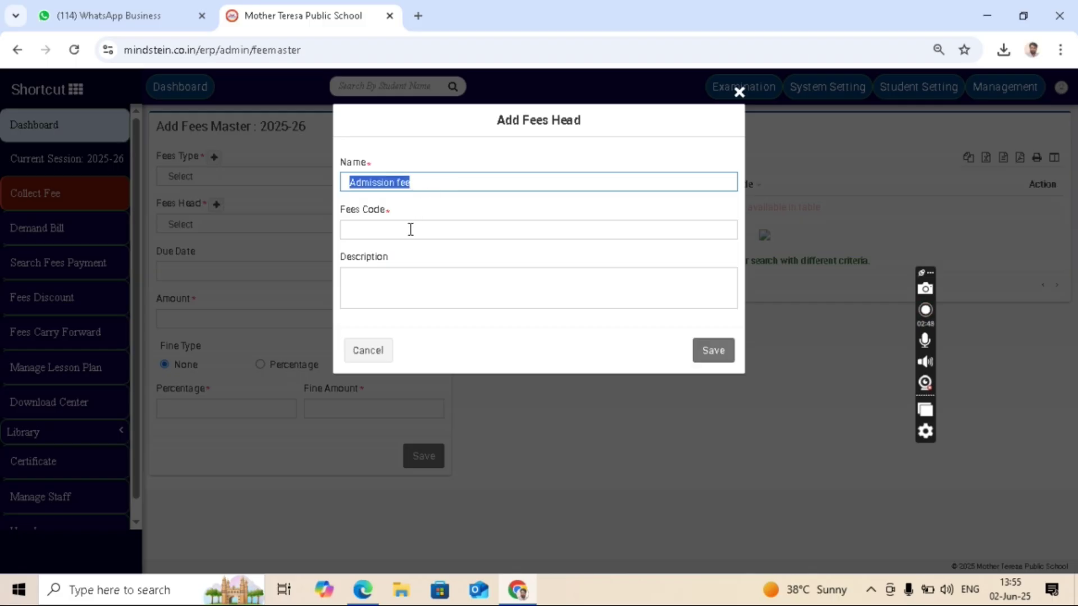
{"action": "left_click", "coordinate": [411, 230]}
{"action": "key", "text": "ctrl+v"}
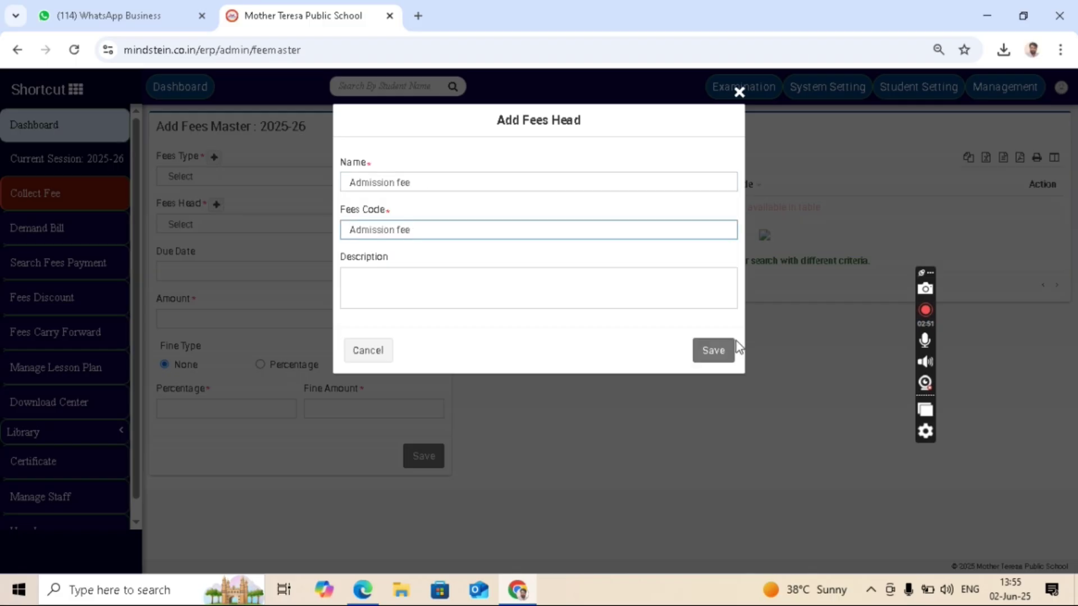
{"action": "left_click", "coordinate": [728, 353]}
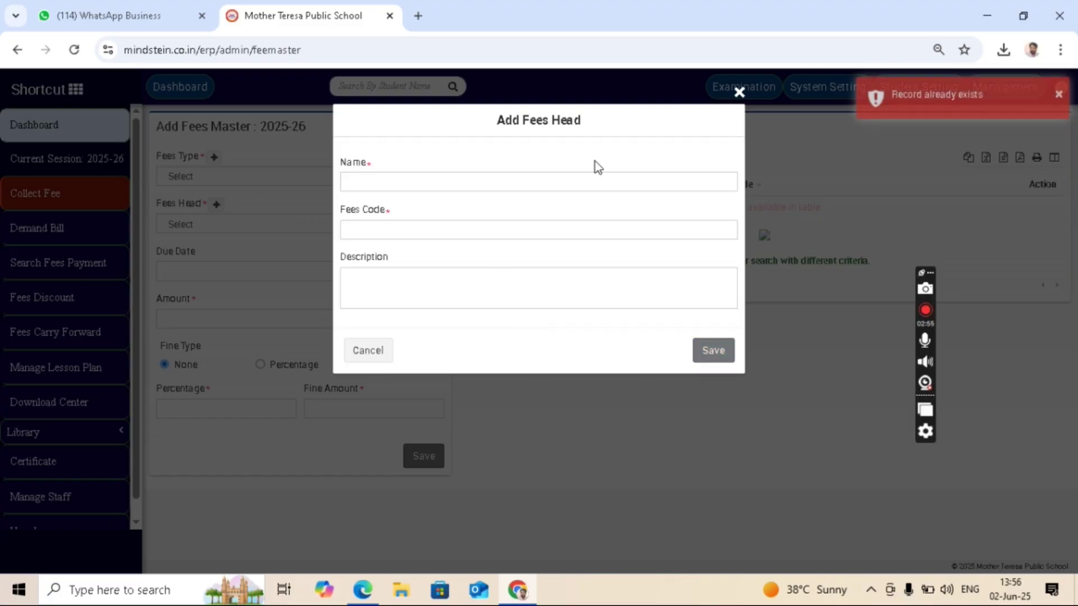
{"action": "left_click", "coordinate": [737, 93]}
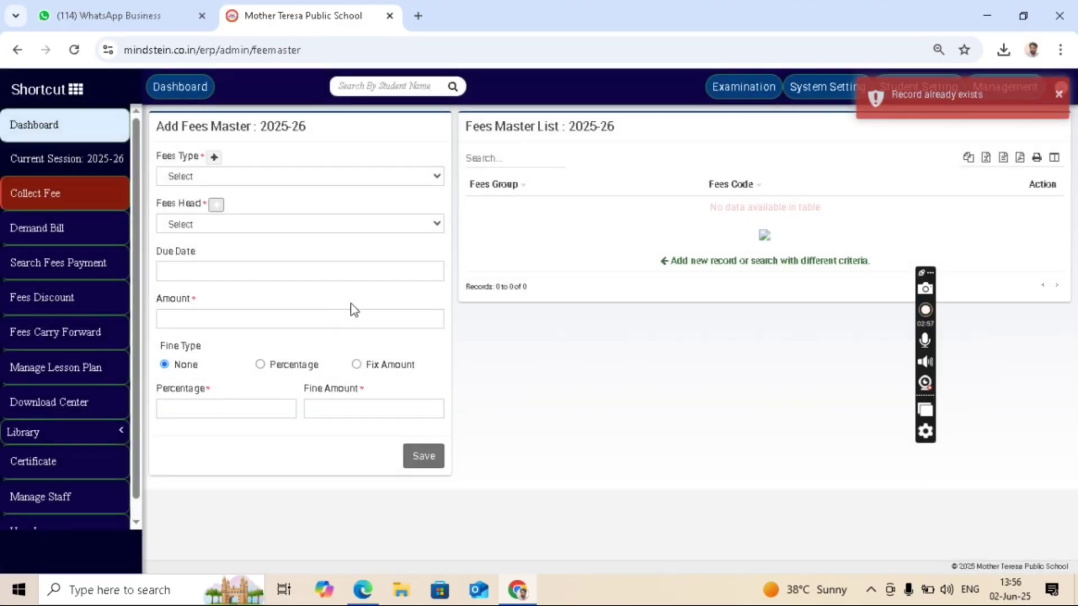
{"action": "left_click", "coordinate": [412, 225]}
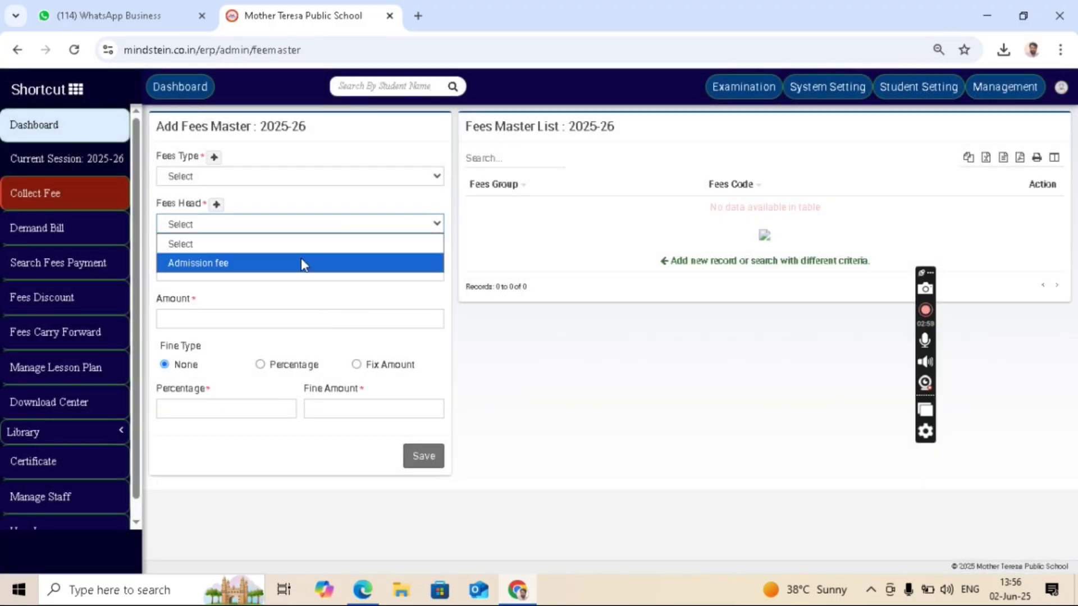
{"action": "left_click", "coordinate": [300, 204]}
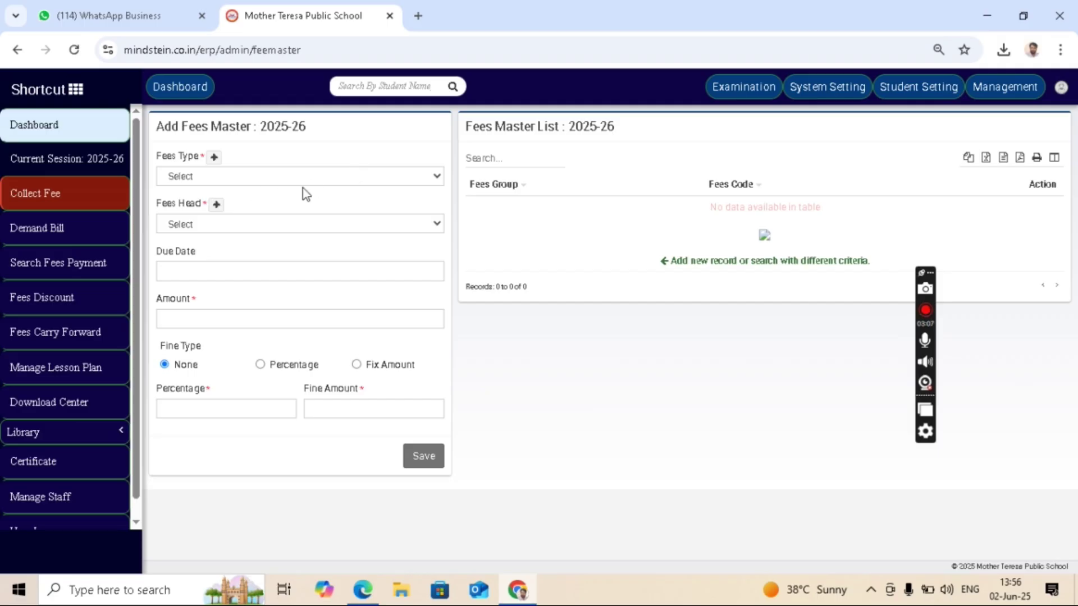
Choose Admission fee as both the fees type and the fees head for the new fees master.
{"action": "left_click", "coordinate": [128, 23]}
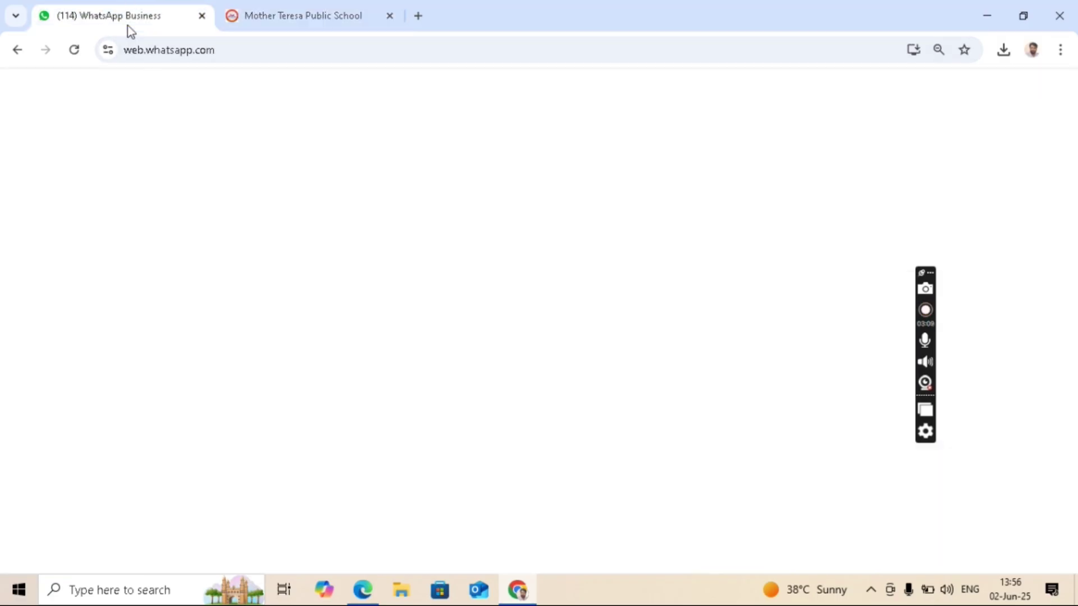
{"action": "left_click", "coordinate": [339, 8]}
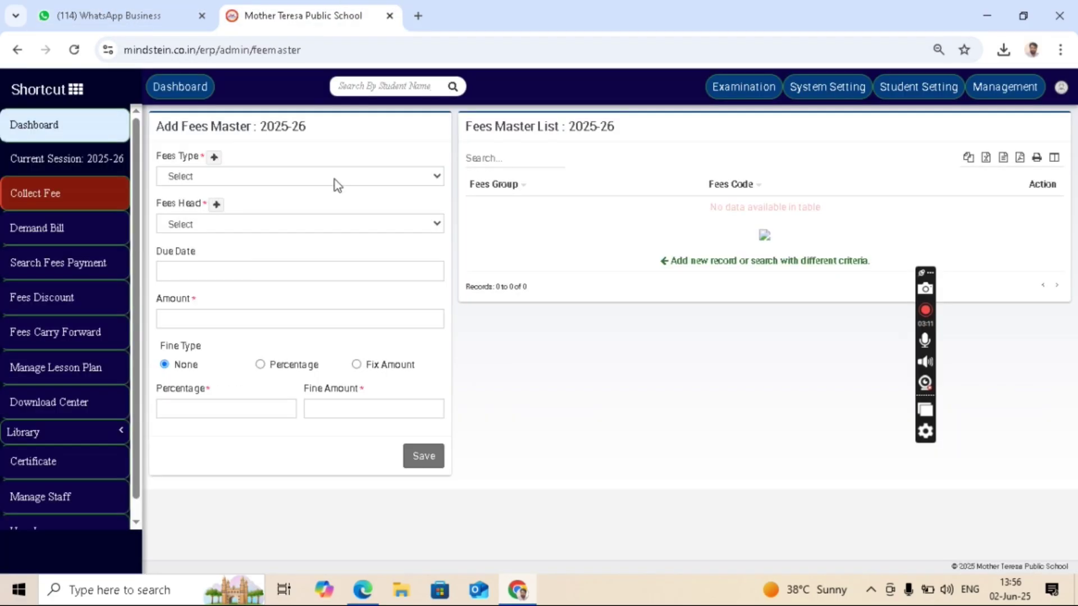
{"action": "left_click", "coordinate": [336, 178]}
{"action": "left_click", "coordinate": [281, 288]}
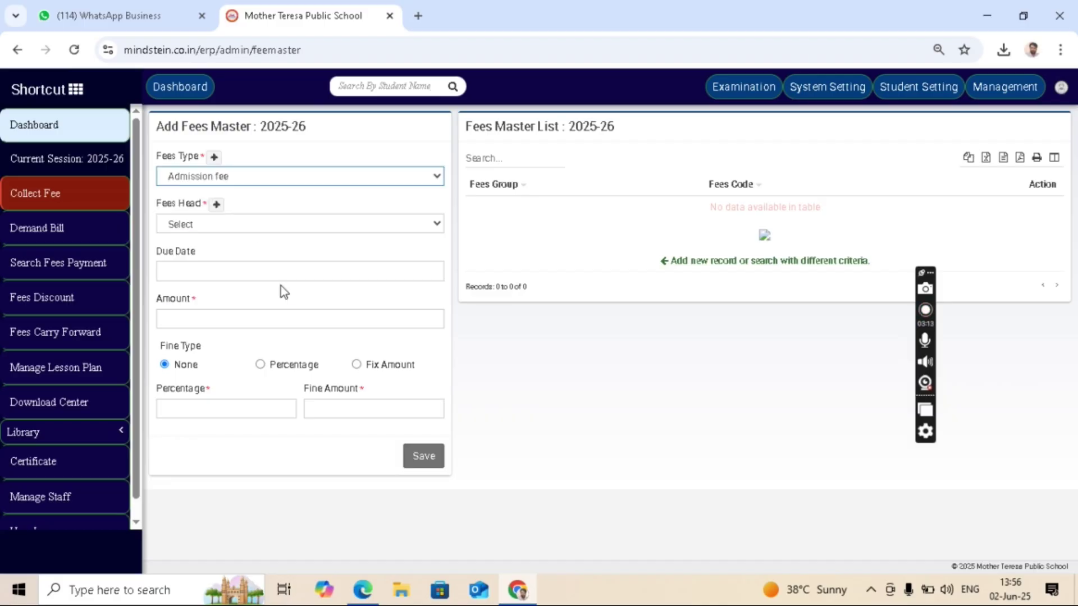
{"action": "left_click", "coordinate": [268, 224]}
{"action": "left_click", "coordinate": [248, 261]}
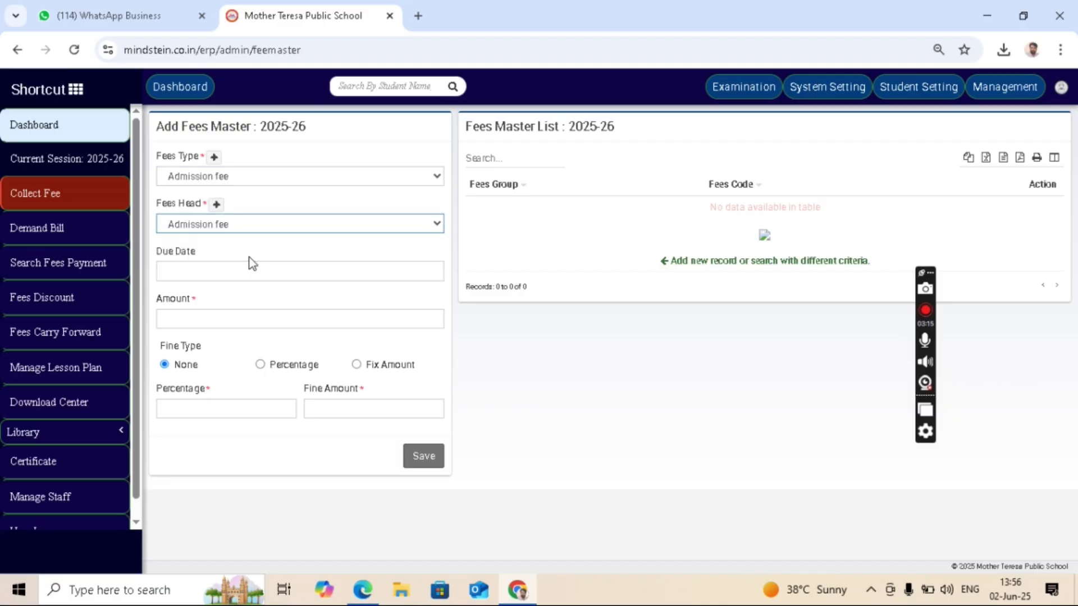
Set the fees master amount to 7000 and save the record.
{"action": "left_click", "coordinate": [208, 311]}
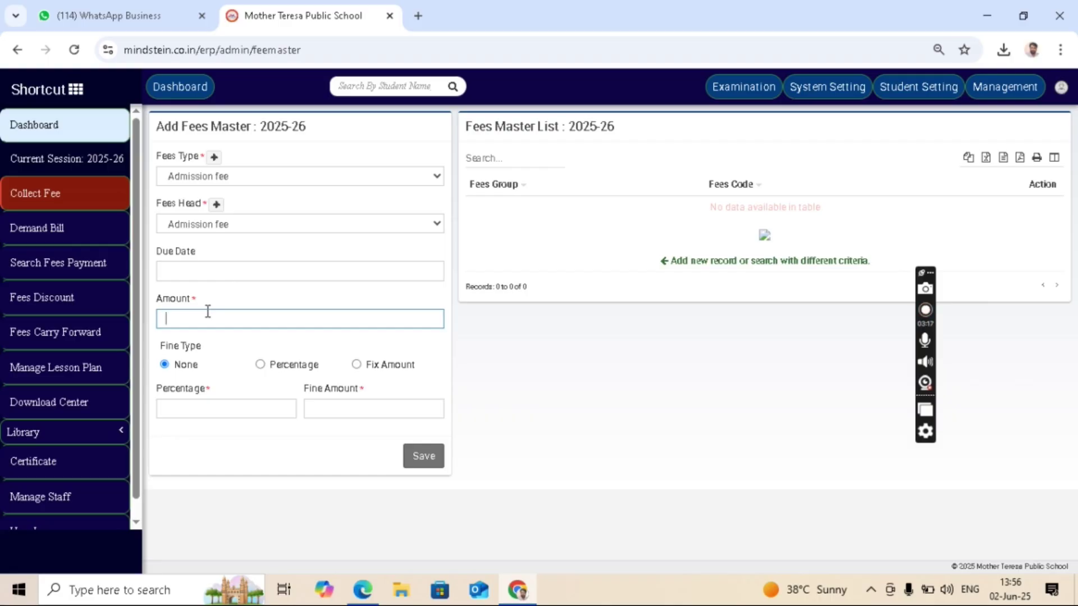
{"action": "type", "text": "500"}
{"action": "key", "text": "BackSpace"}
{"action": "key", "text": "BackSpace"}
{"action": "key", "text": "BackSpace"}
{"action": "type", "text": "7000"}
{"action": "key", "text": "Return"}
Set the due date of the Admission fee record to 01-04-2025 and save the update.
{"action": "left_click", "coordinate": [264, 271]}
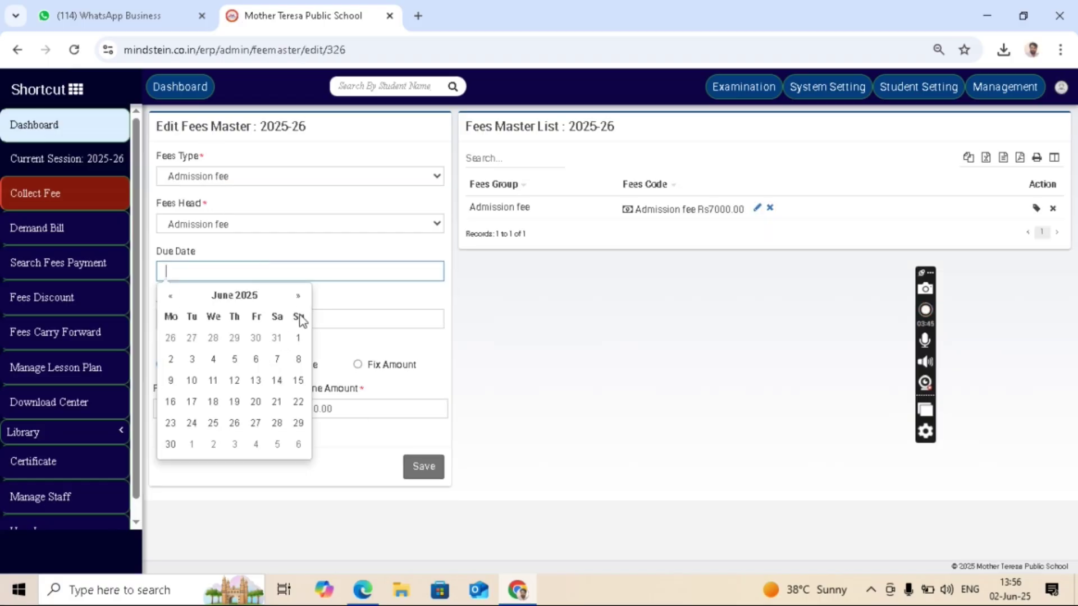
{"action": "left_click", "coordinate": [298, 295]}
{"action": "left_click", "coordinate": [298, 295]}
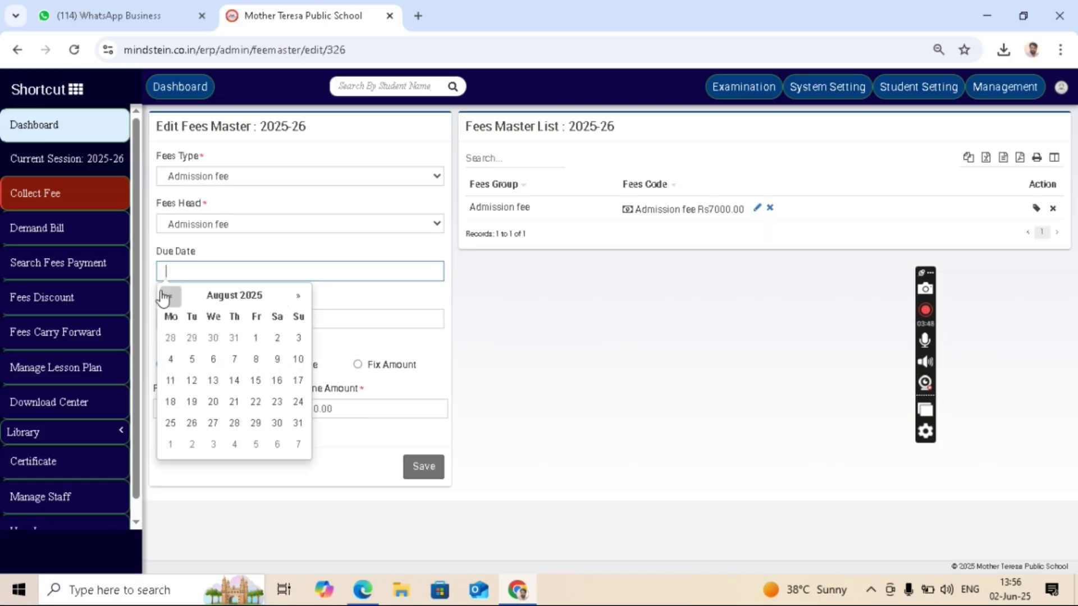
{"action": "left_click", "coordinate": [166, 299]}
{"action": "left_click", "coordinate": [166, 299]}
{"action": "left_click", "coordinate": [167, 297]}
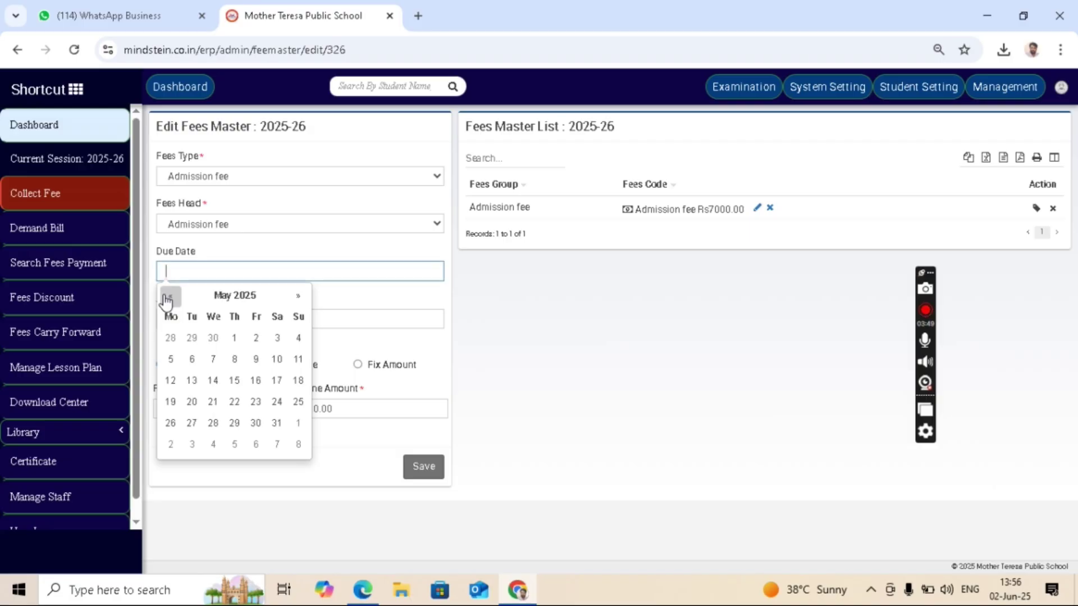
{"action": "left_click", "coordinate": [172, 298]}
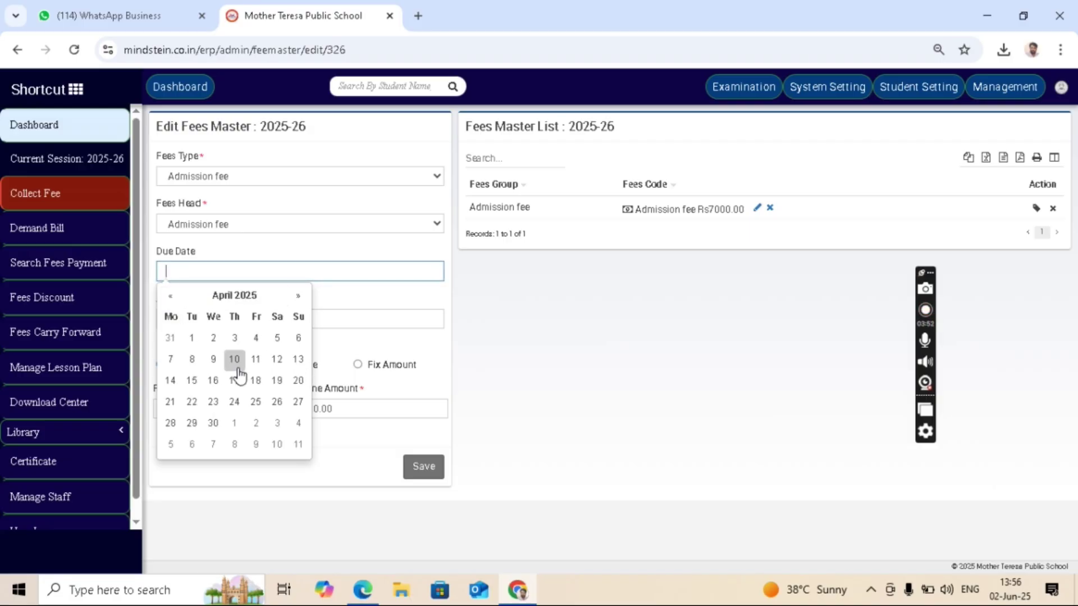
{"action": "left_click", "coordinate": [192, 338]}
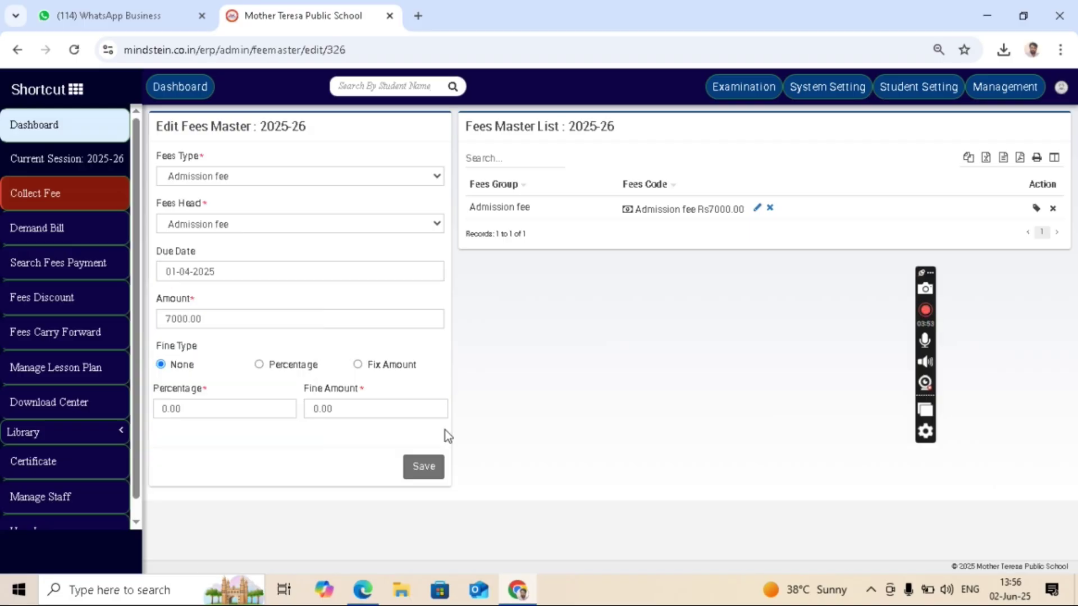
{"action": "left_click", "coordinate": [426, 476]}
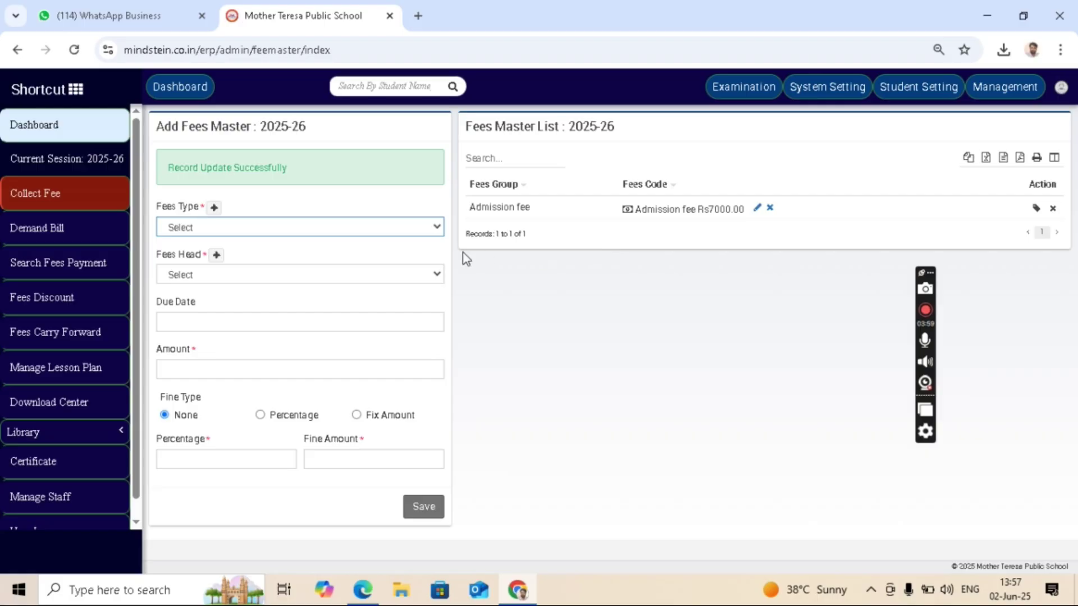
Choose Admission fee 1 to 5 as the fees type and Admission fee as the fees head for a new fees master.
{"action": "left_click", "coordinate": [438, 229]}
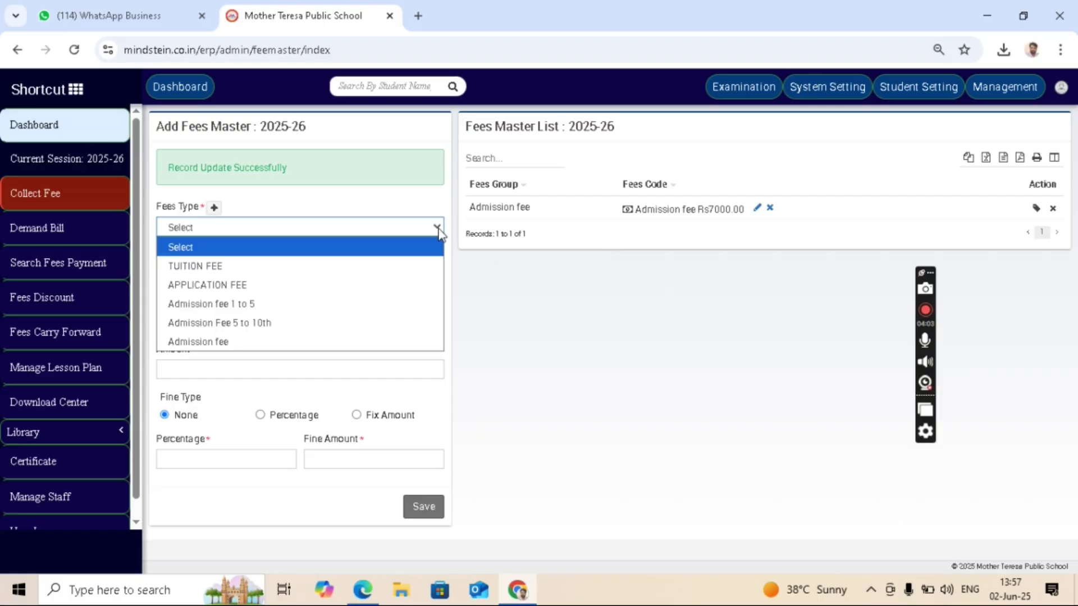
{"action": "left_click", "coordinate": [297, 307]}
{"action": "left_click", "coordinate": [254, 273]}
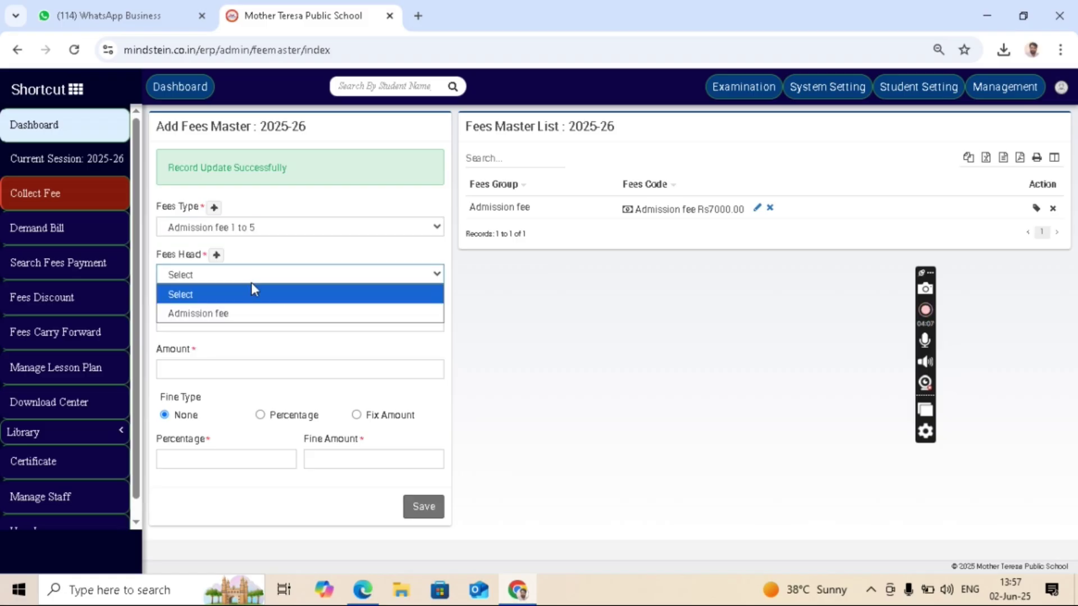
{"action": "left_click", "coordinate": [247, 313]}
Set the due date to 01-04-2025 and the amount to 4500, and save the Admission fee 1 to 5 record.
{"action": "left_click", "coordinate": [227, 321]}
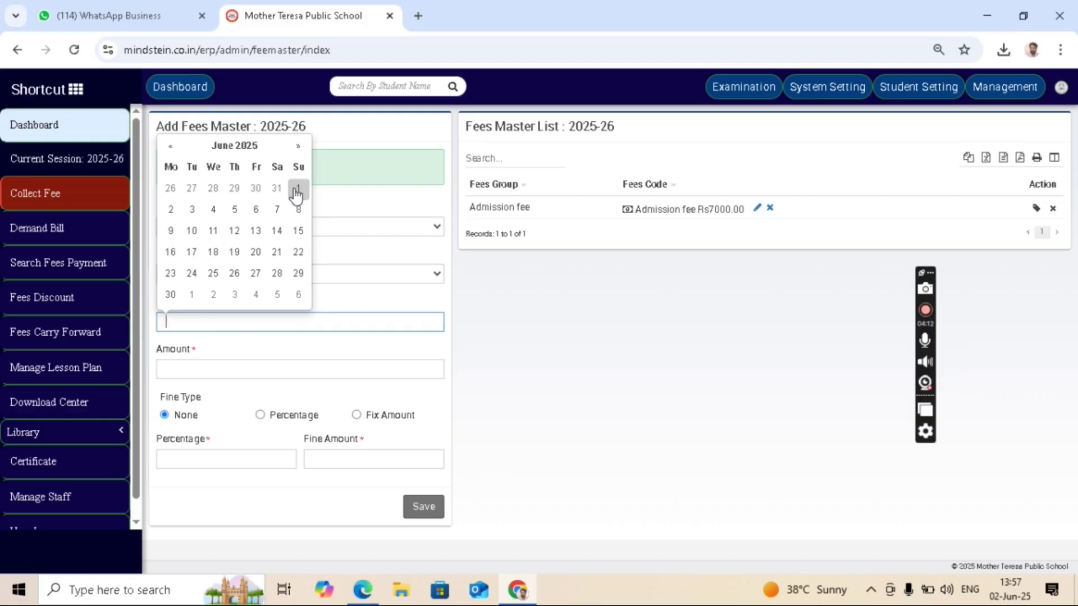
{"action": "left_click", "coordinate": [172, 148]}
{"action": "left_click", "coordinate": [173, 149]}
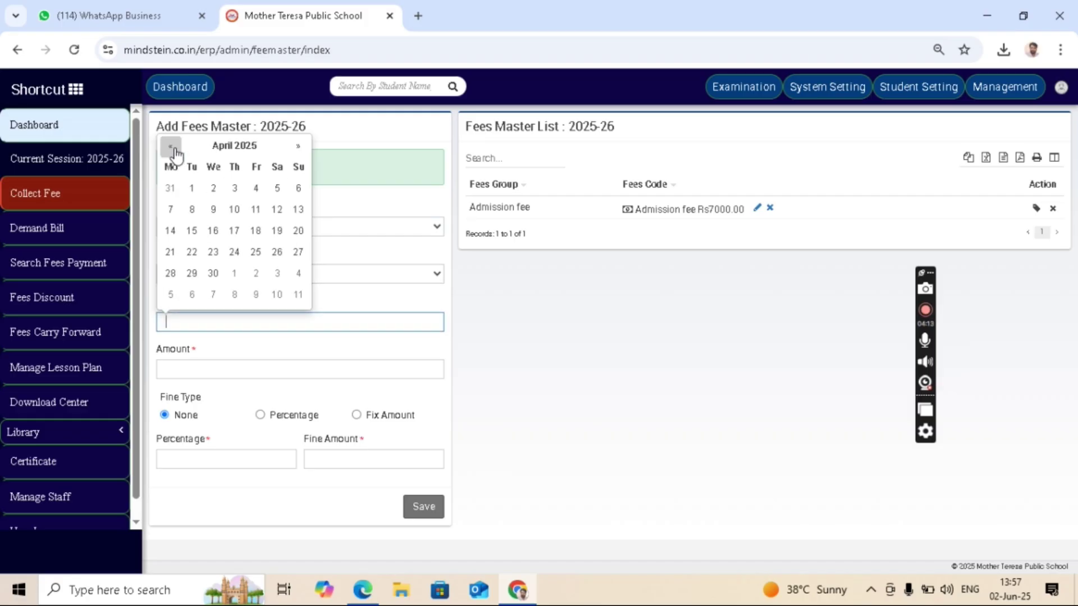
{"action": "left_click", "coordinate": [192, 188]}
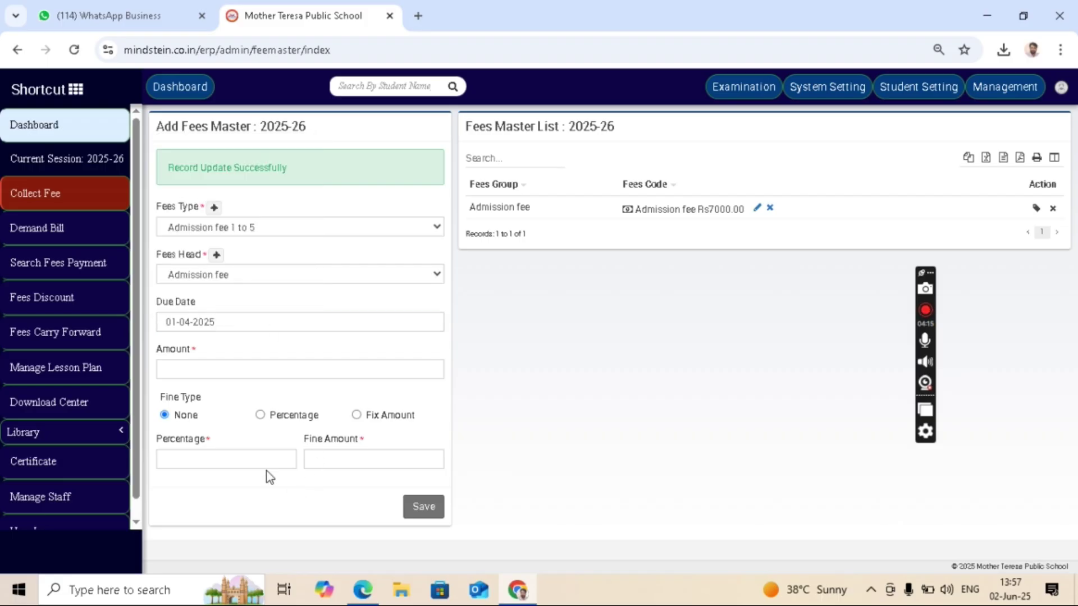
{"action": "left_click", "coordinate": [229, 371]}
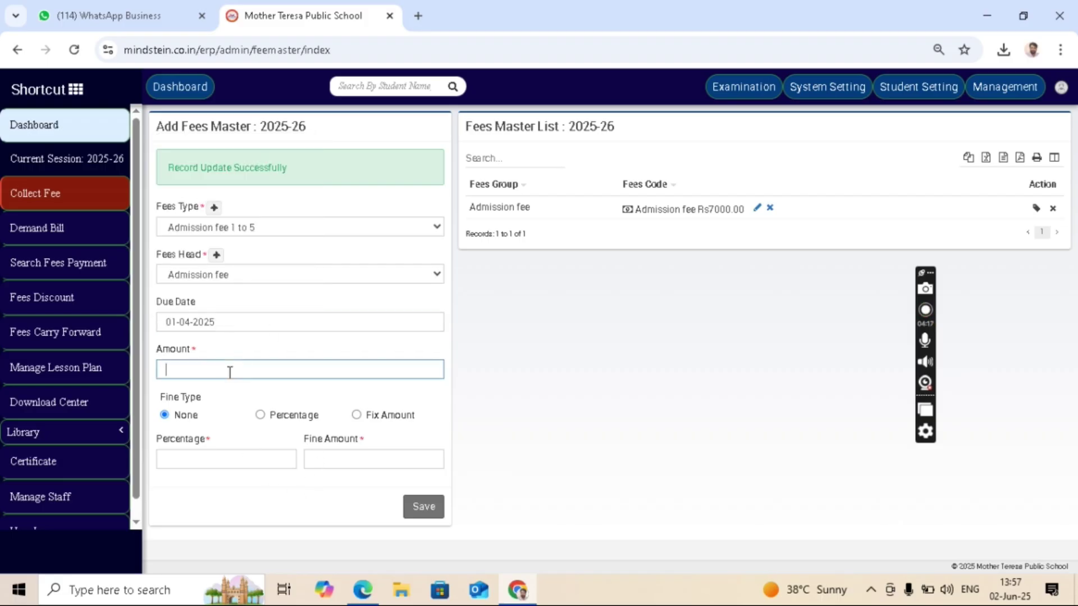
{"action": "type", "text": "4500"}
{"action": "left_click", "coordinate": [424, 508]}
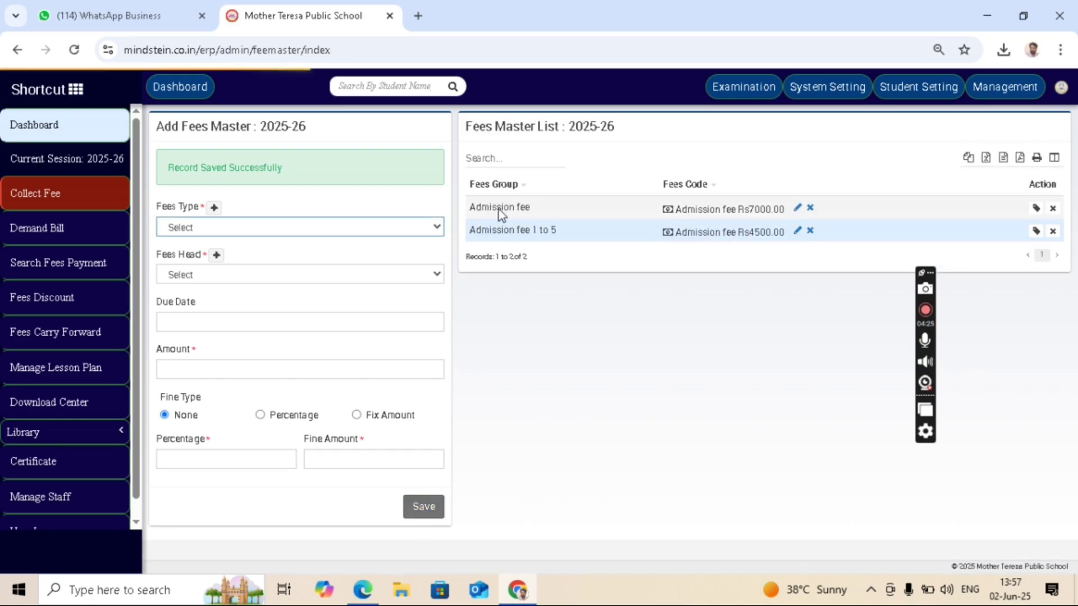
{"action": "left_click", "coordinate": [100, 6]}
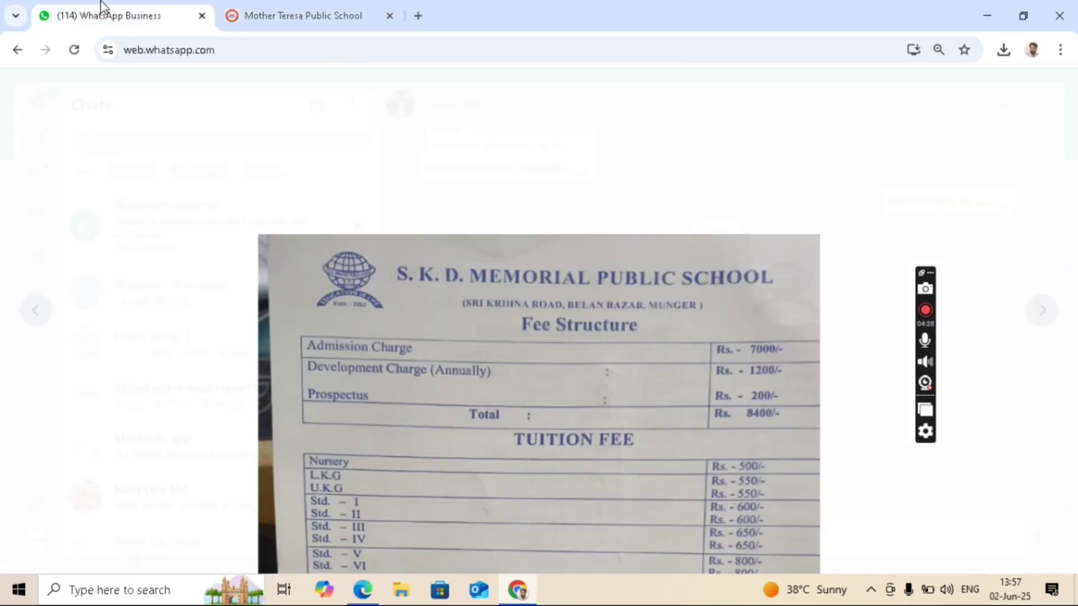
{"action": "left_click", "coordinate": [285, 12]}
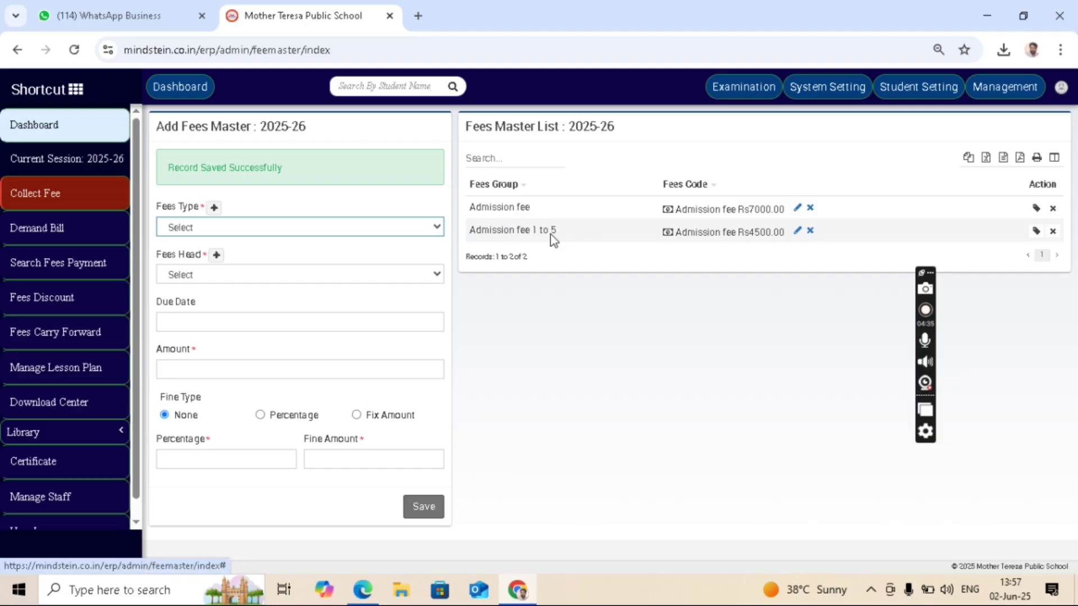
{"action": "left_click", "coordinate": [437, 227]}
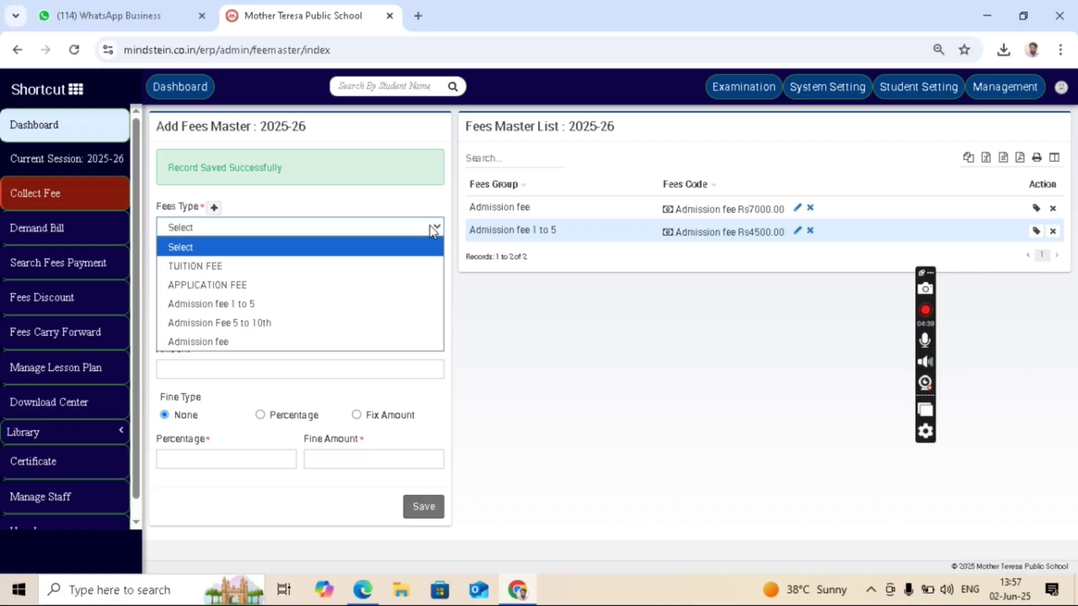
{"action": "left_click", "coordinate": [314, 323]}
{"action": "left_click", "coordinate": [282, 275]}
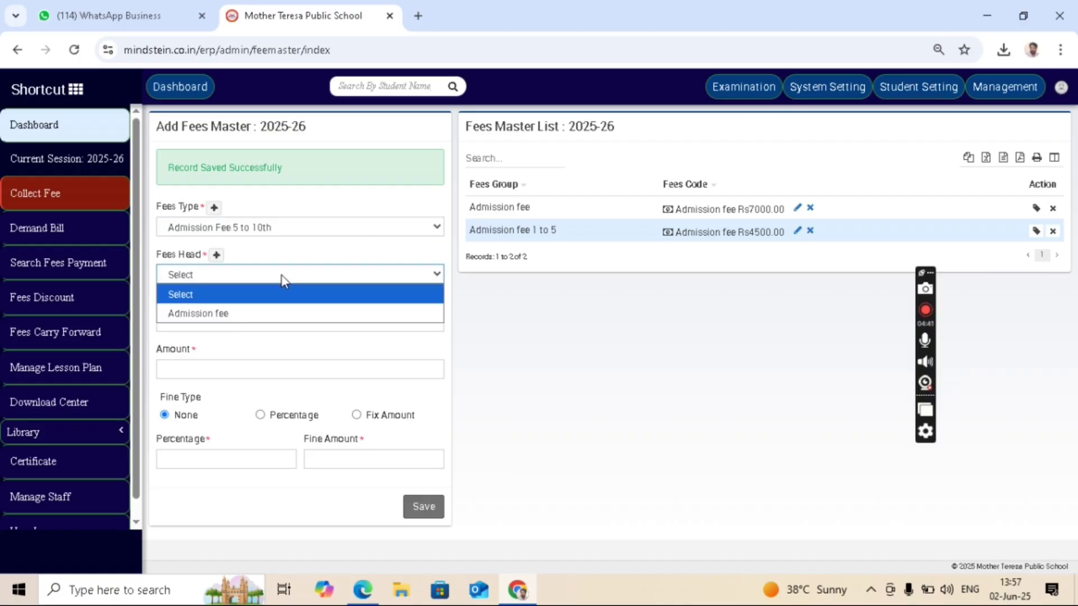
{"action": "left_click", "coordinate": [266, 314]}
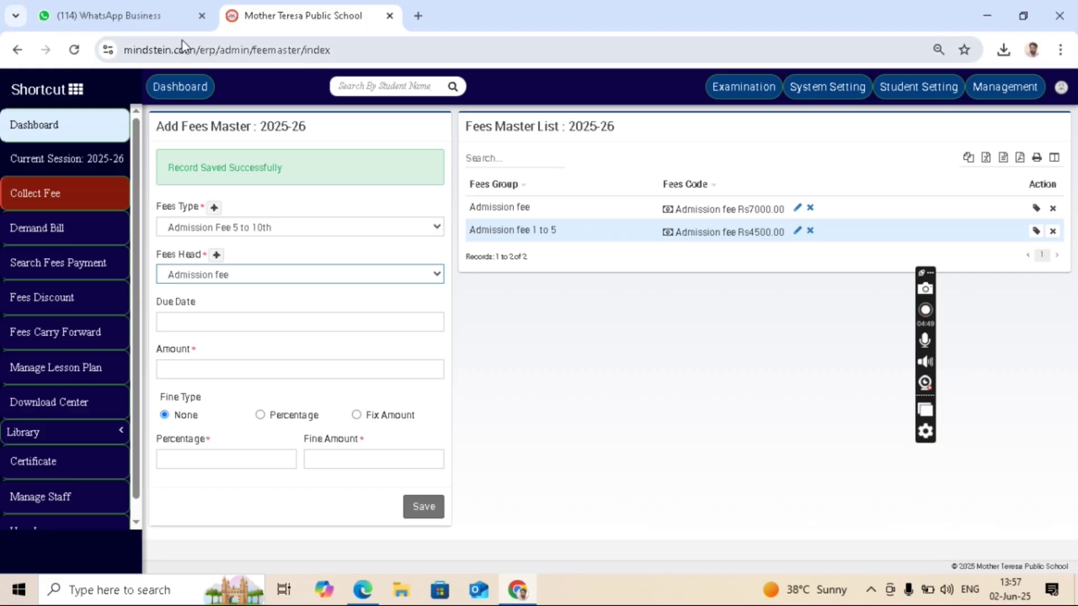
Consult the fee structure sheet in WhatsApp, and add a fees type named "Development fee" in the school ERP.
{"action": "left_click", "coordinate": [154, 14]}
{"action": "left_click", "coordinate": [561, 393]}
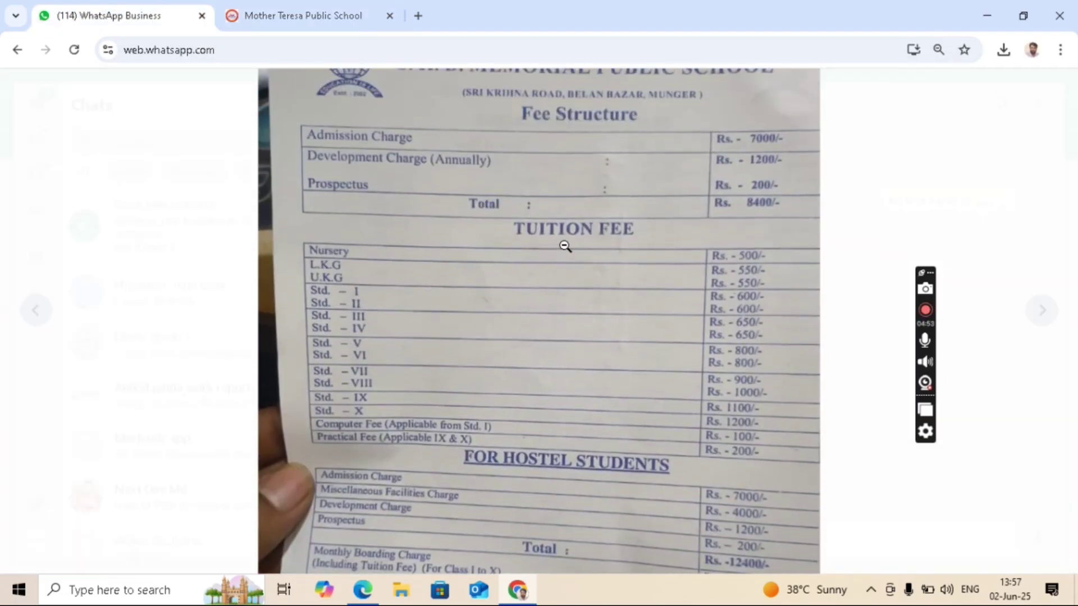
{"action": "left_click", "coordinate": [564, 246]}
{"action": "left_click", "coordinate": [300, 16]}
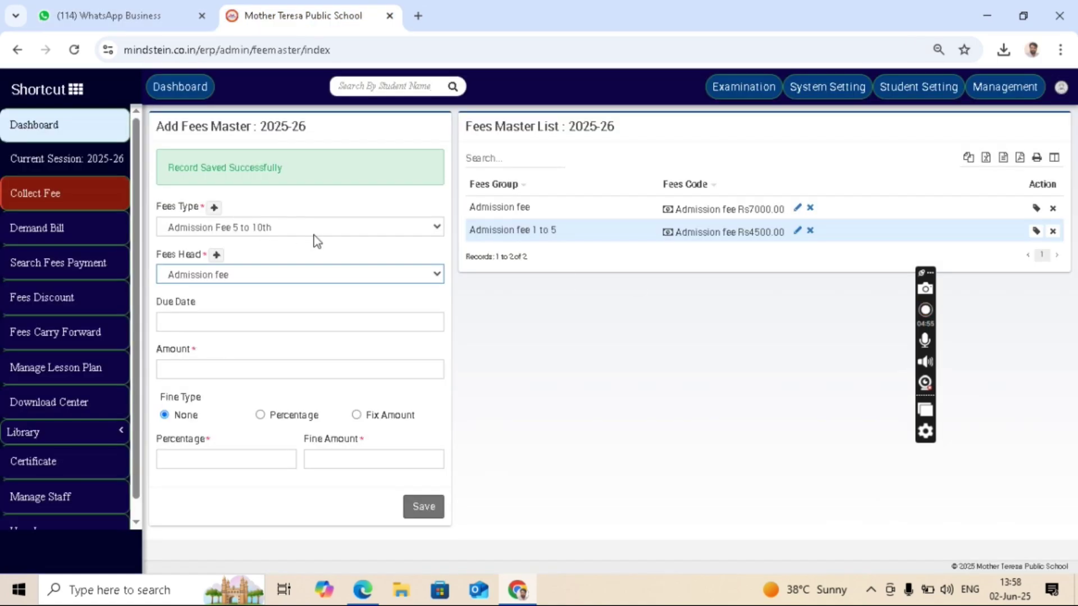
{"action": "left_click", "coordinate": [214, 207]}
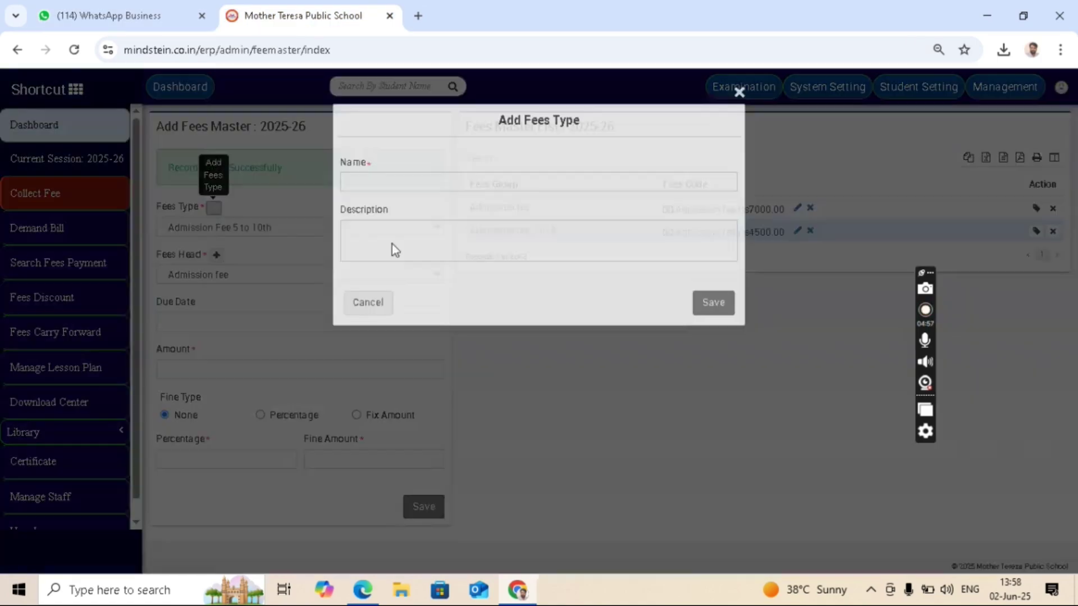
{"action": "left_click", "coordinate": [508, 180]}
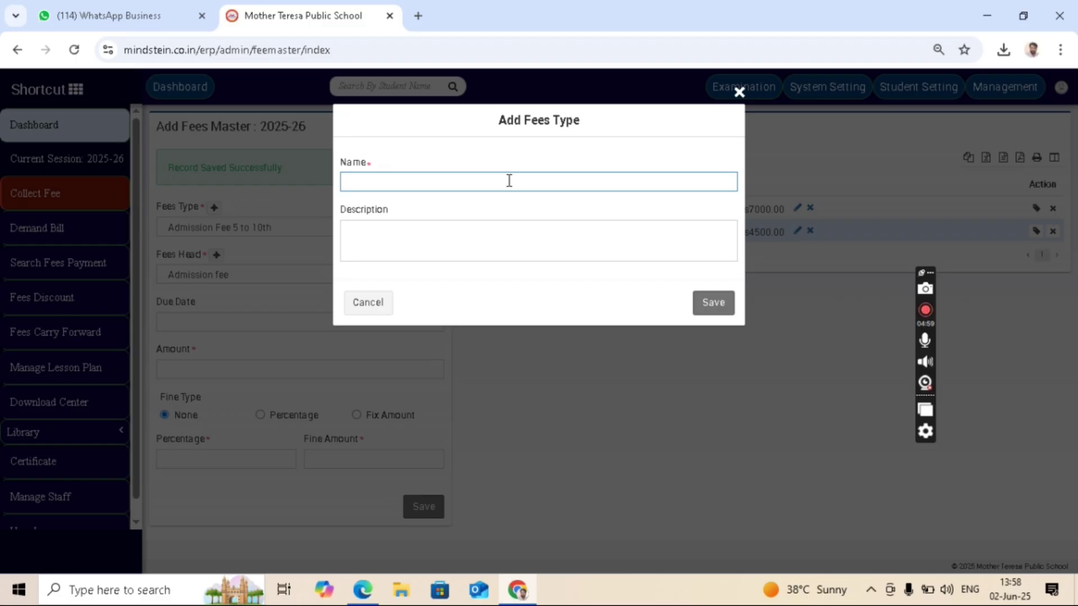
{"action": "type", "text": "Development fee"}
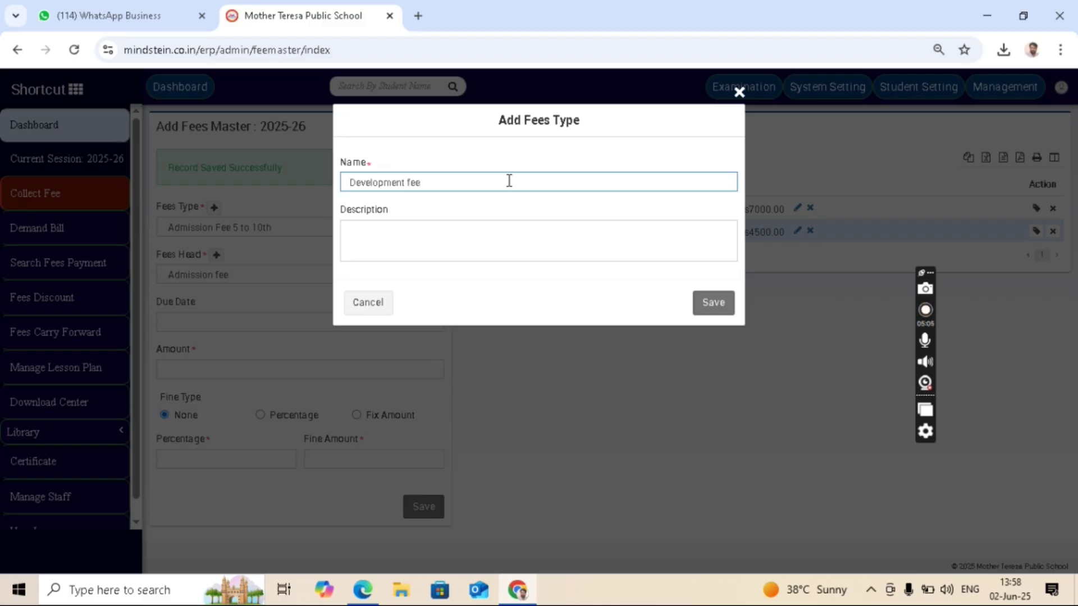
{"action": "left_click", "coordinate": [710, 306]}
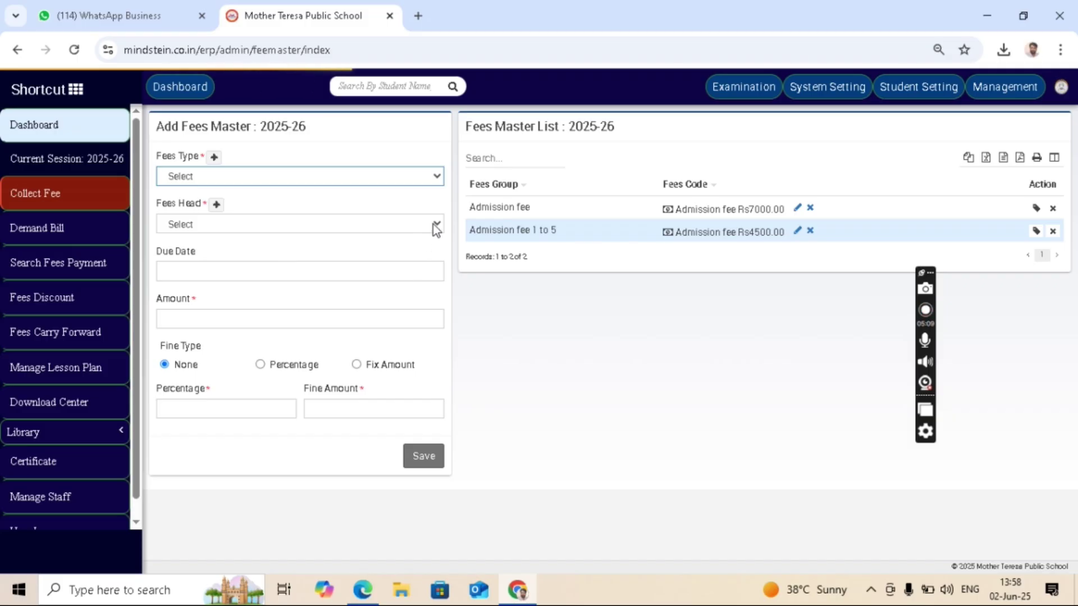
Add a fees head with "Development fee" as both its name and its fees code, and save it.
{"action": "left_click", "coordinate": [433, 225]}
{"action": "left_click", "coordinate": [216, 204]}
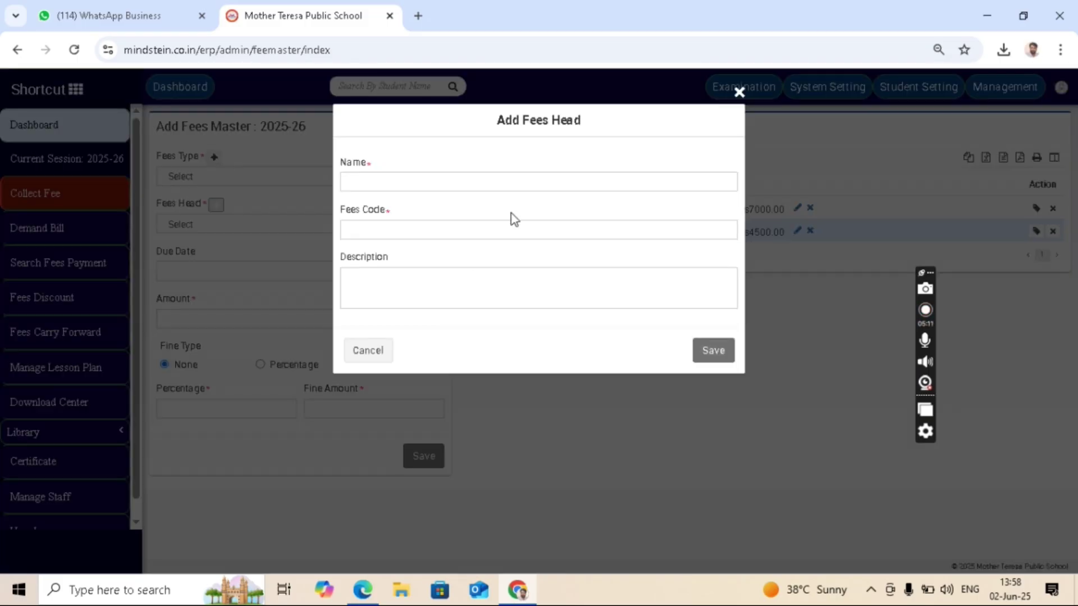
{"action": "left_click", "coordinate": [488, 182]}
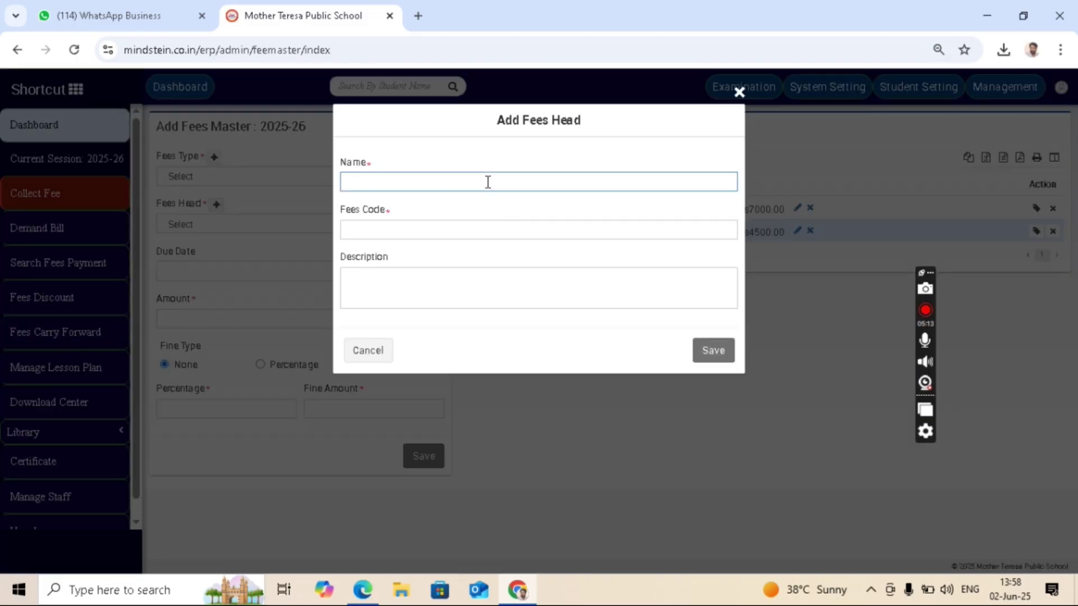
{"action": "type", "text": "Development fee"}
{"action": "key", "text": "ctrl+a"}
{"action": "key", "text": "ctrl+c"}
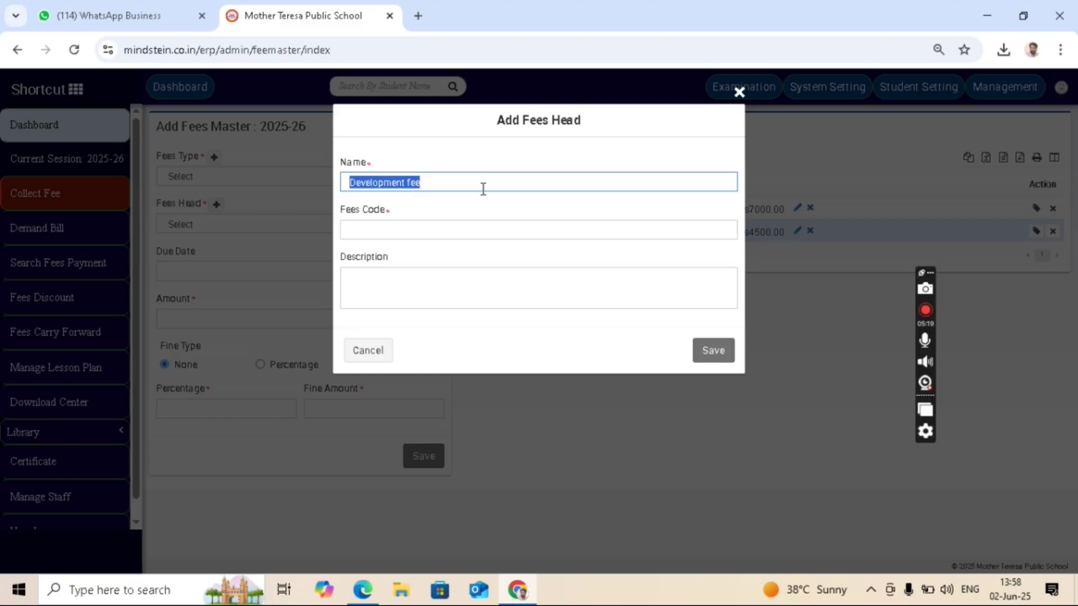
{"action": "left_click", "coordinate": [460, 228]}
{"action": "key", "text": "ctrl+v"}
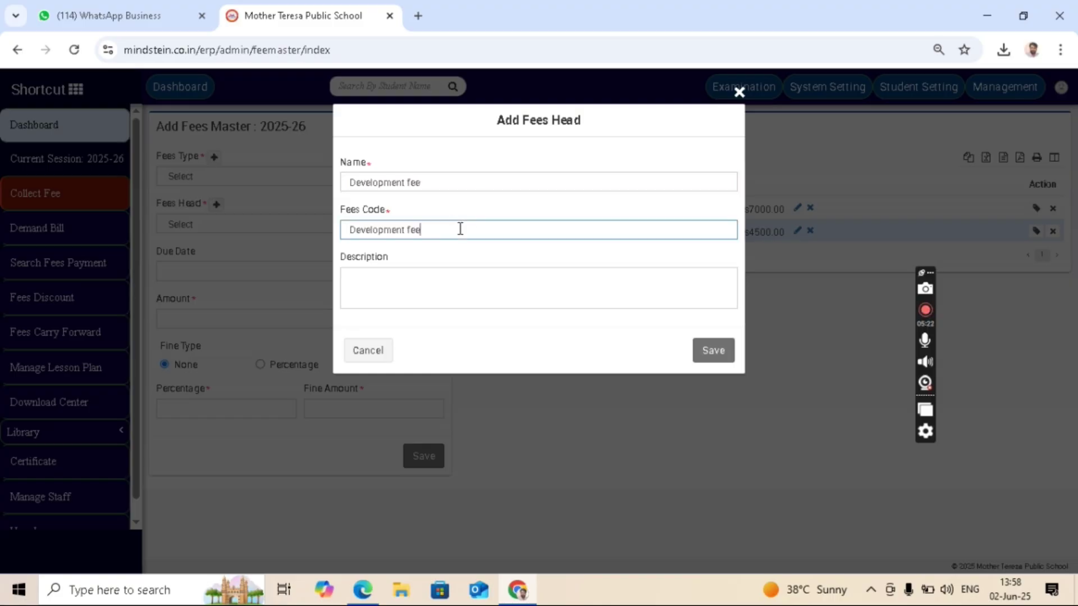
{"action": "left_click", "coordinate": [714, 351]}
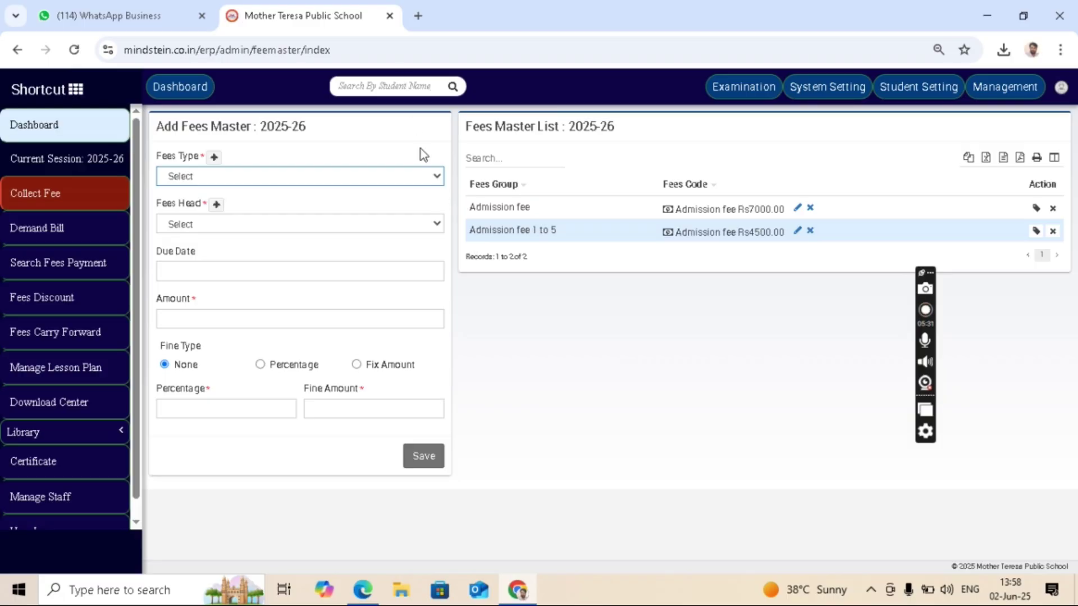
Choose Development fee as both fees type and fees head, and check the development charge on the fee structure sheet in WhatsApp.
{"action": "left_click", "coordinate": [436, 176]}
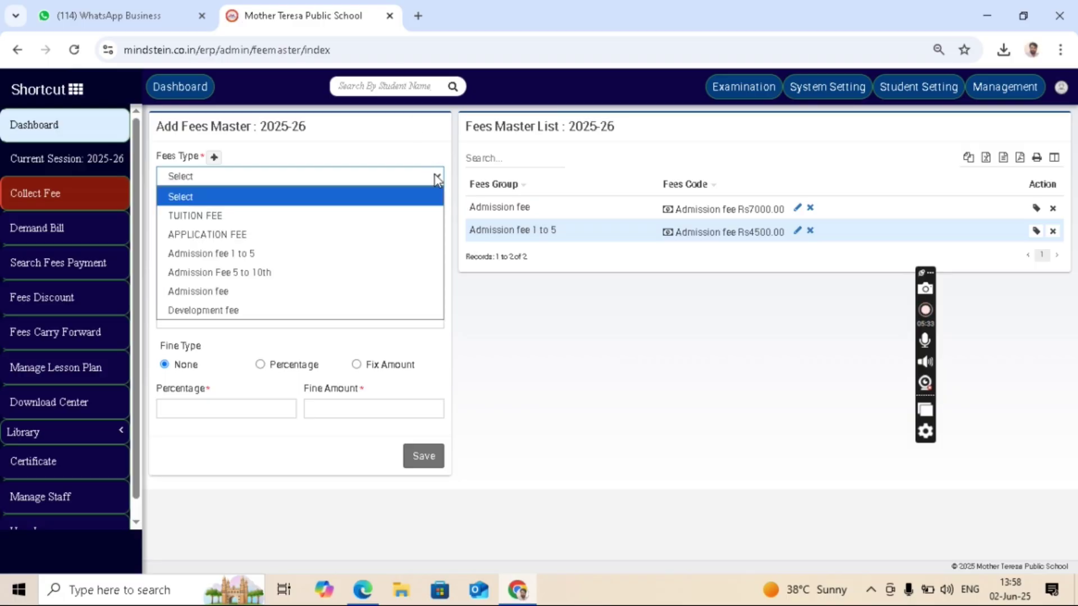
{"action": "left_click", "coordinate": [312, 310]}
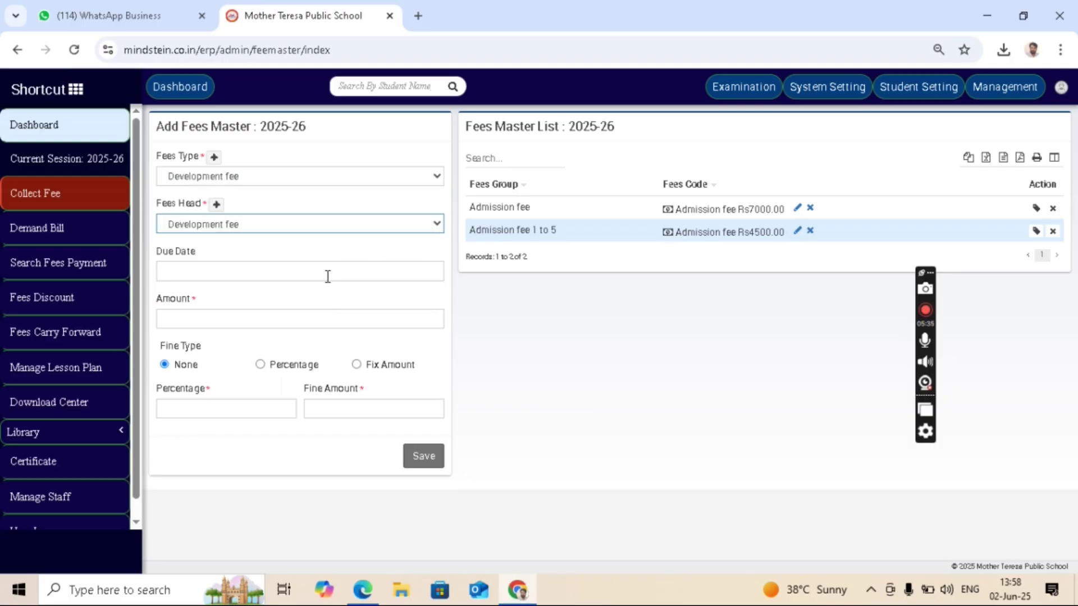
{"action": "left_click", "coordinate": [79, 12]}
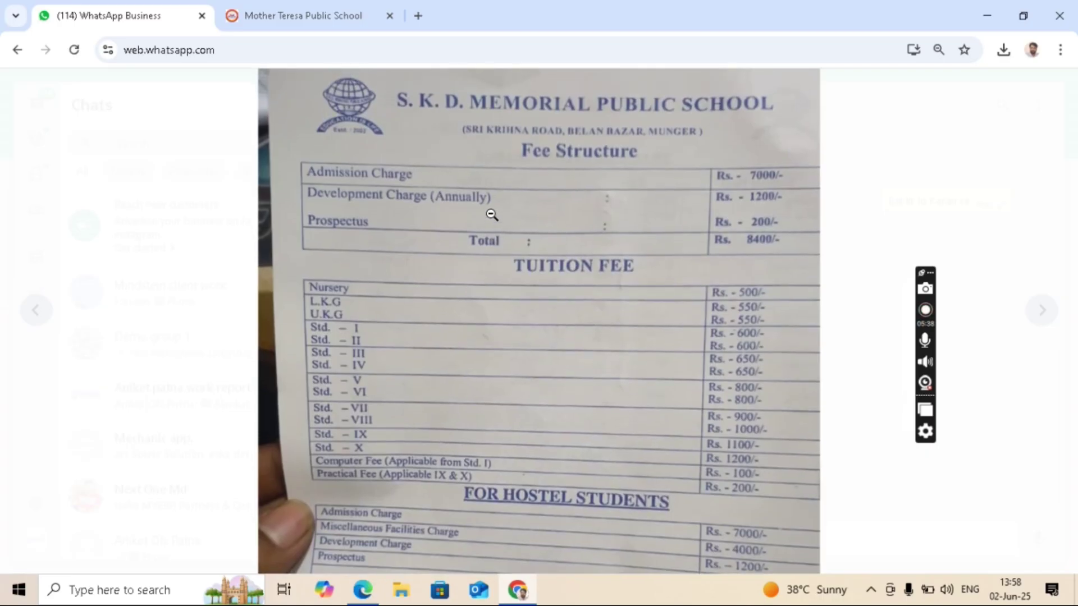
{"action": "left_click", "coordinate": [492, 215]}
{"action": "left_click", "coordinate": [343, 21]}
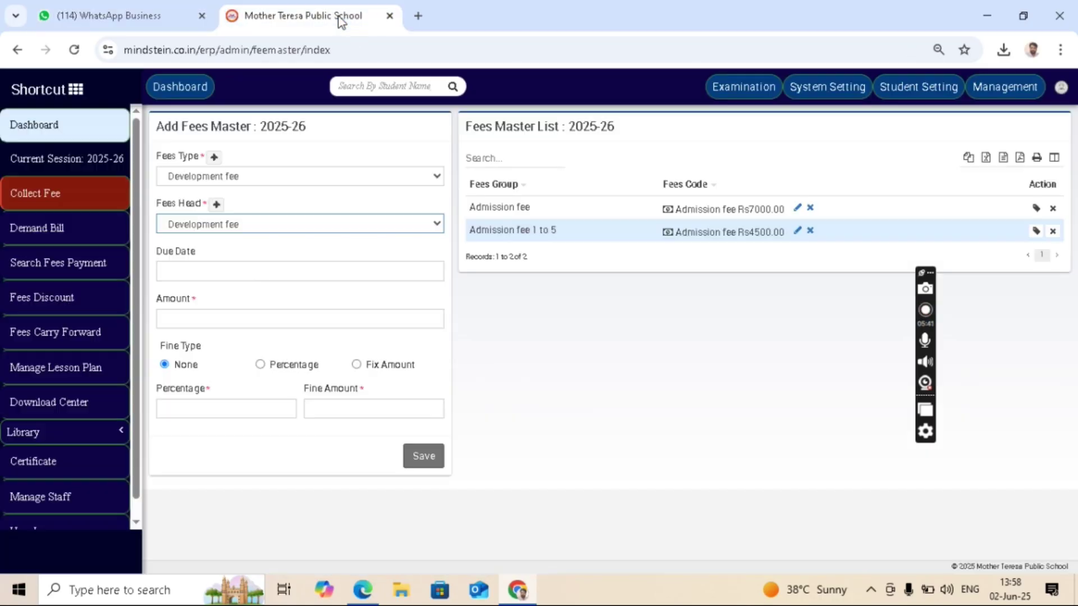
Set the due date to 01-04-2025 and the amount to 1200, and save the Development fee record.
{"action": "left_click", "coordinate": [242, 269]}
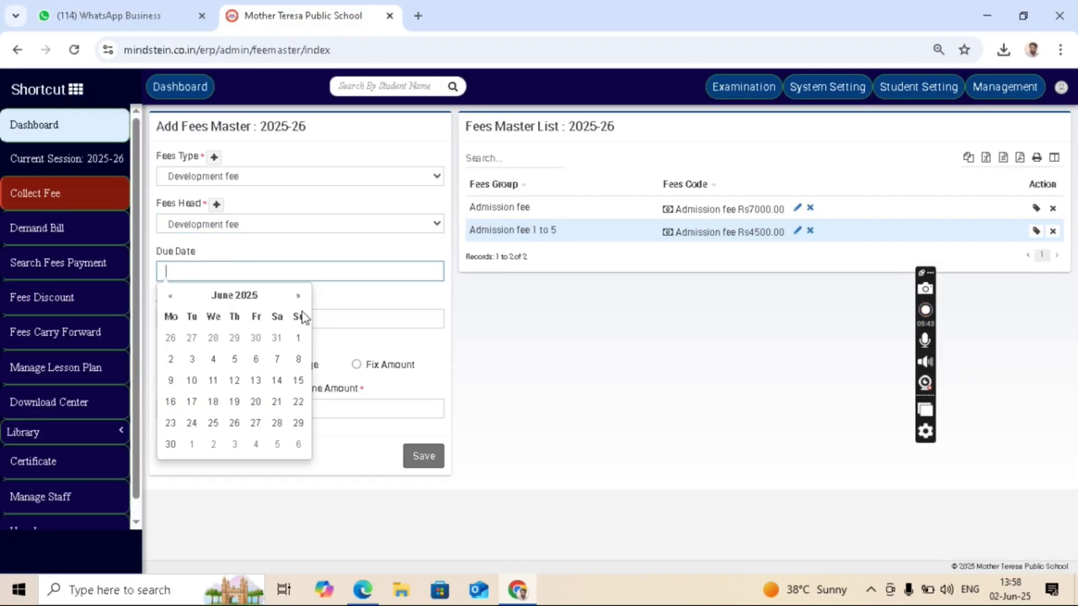
{"action": "left_click", "coordinate": [179, 299]}
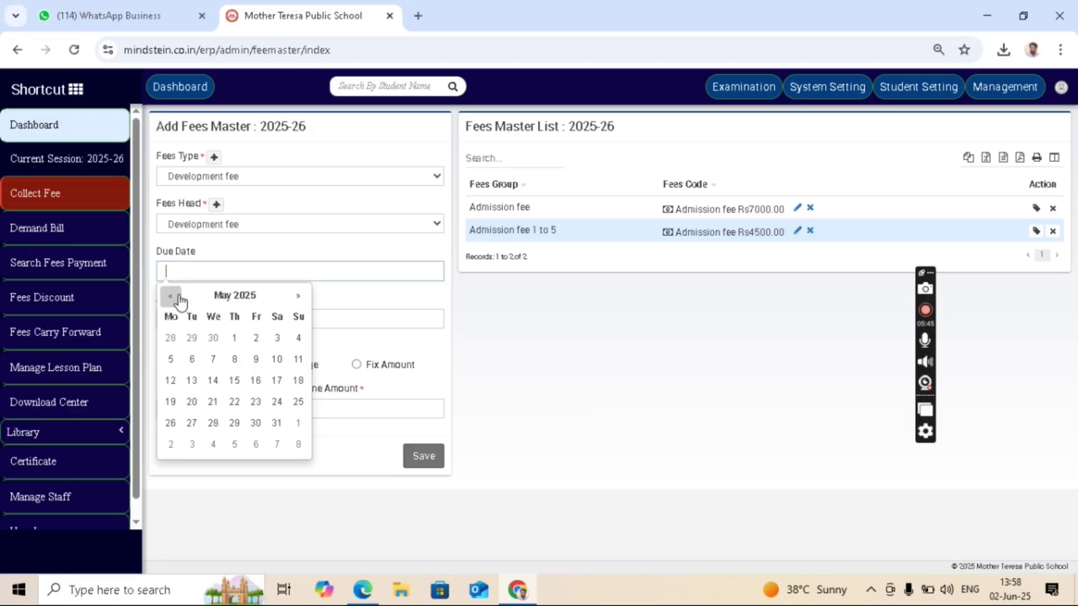
{"action": "left_click", "coordinate": [178, 300]}
{"action": "left_click", "coordinate": [192, 338]}
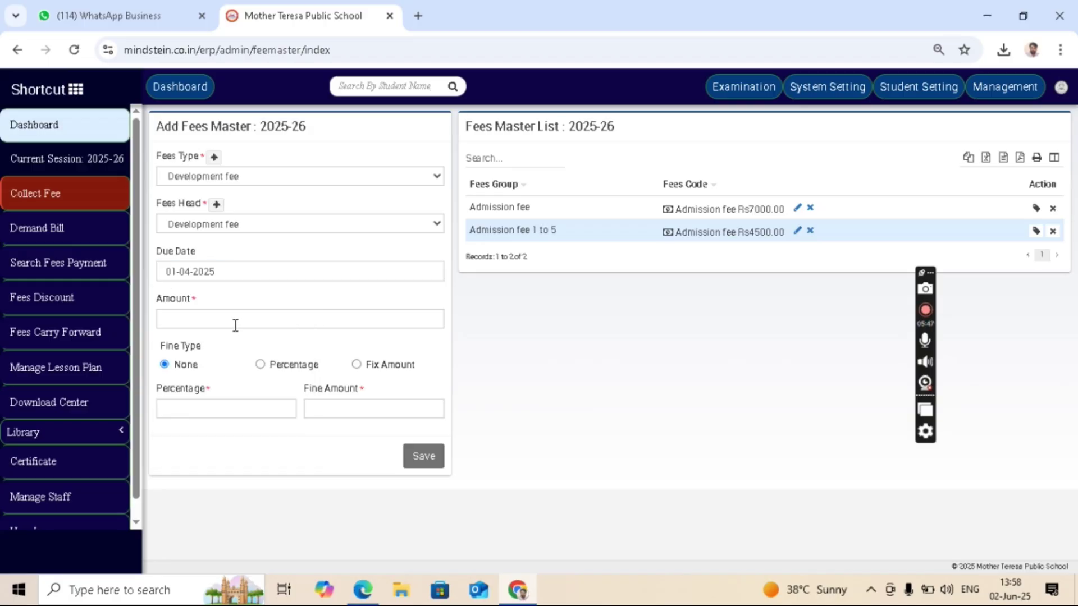
{"action": "left_click", "coordinate": [237, 325]}
{"action": "type", "text": "1200"}
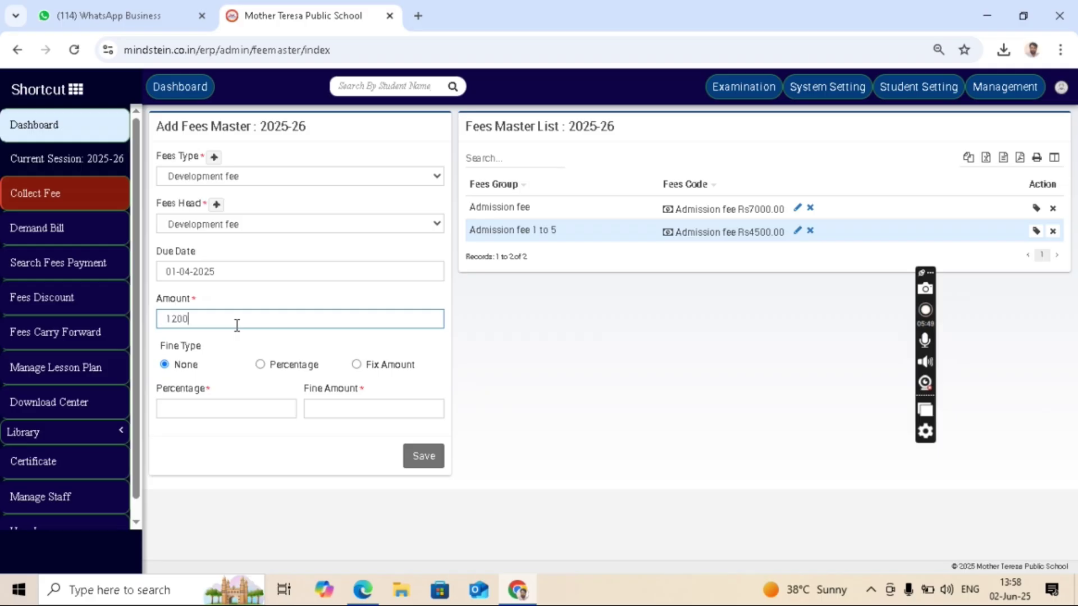
{"action": "type", "text": "\\"}
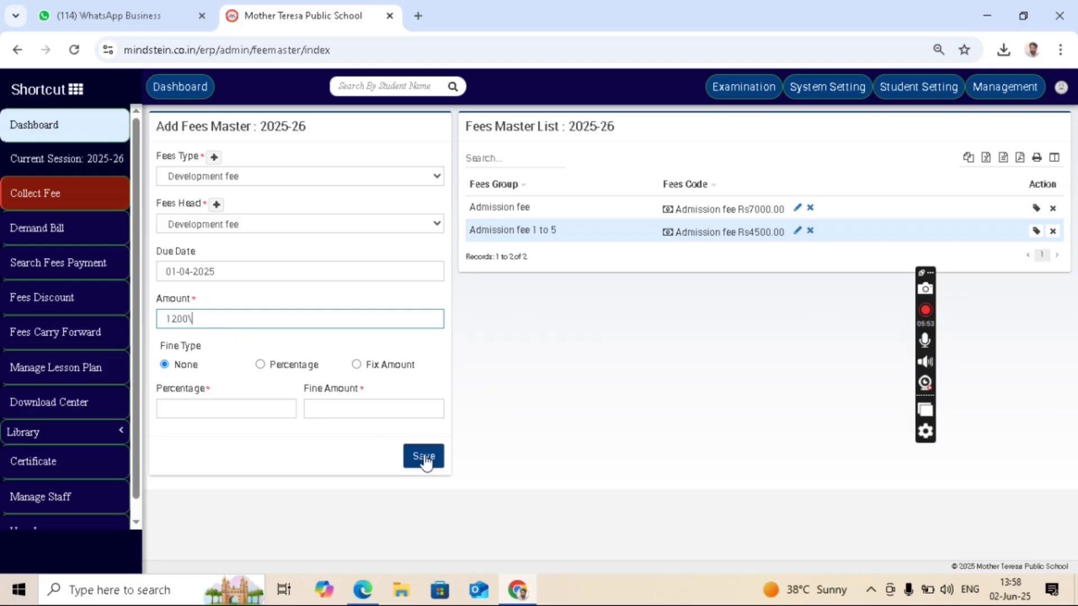
{"action": "key", "text": "BackSpace"}
{"action": "left_click", "coordinate": [425, 460]}
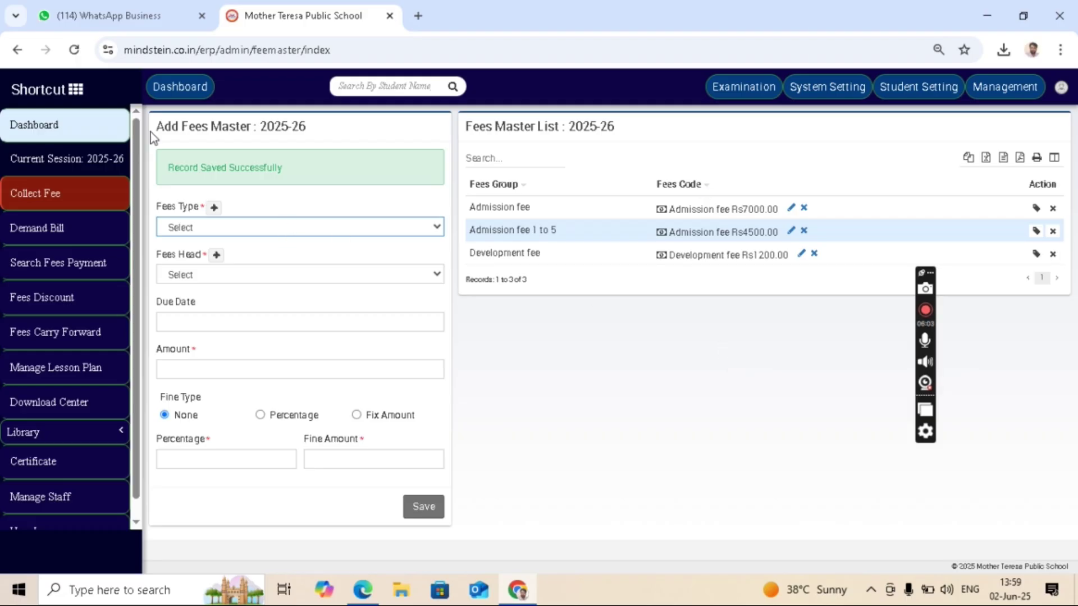
Check the remaining charges on the fee structure sheet in WhatsApp, and return to the school ERP.
{"action": "left_click", "coordinate": [113, 15]}
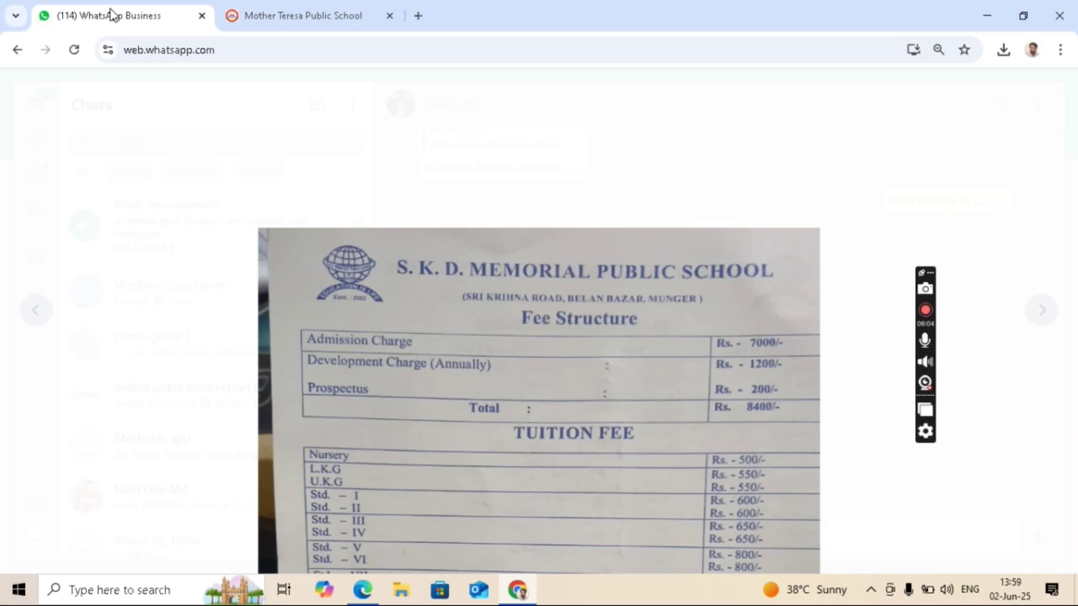
{"action": "left_click", "coordinate": [288, 12]}
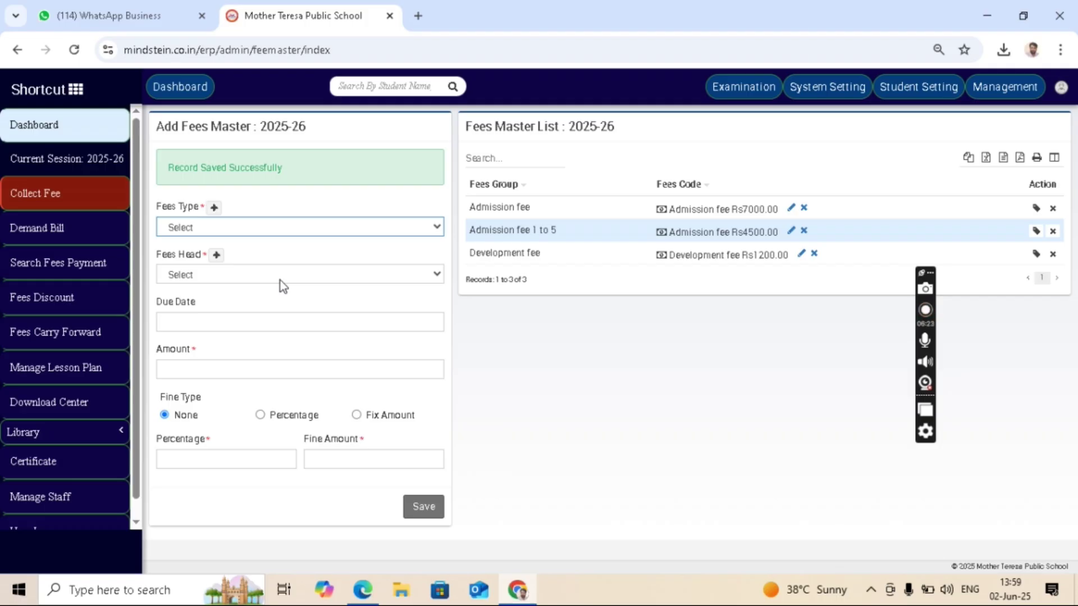
Review the fee structure sheet in WhatsApp, and view the fees type list in the school ERP.
{"action": "left_click", "coordinate": [99, 21]}
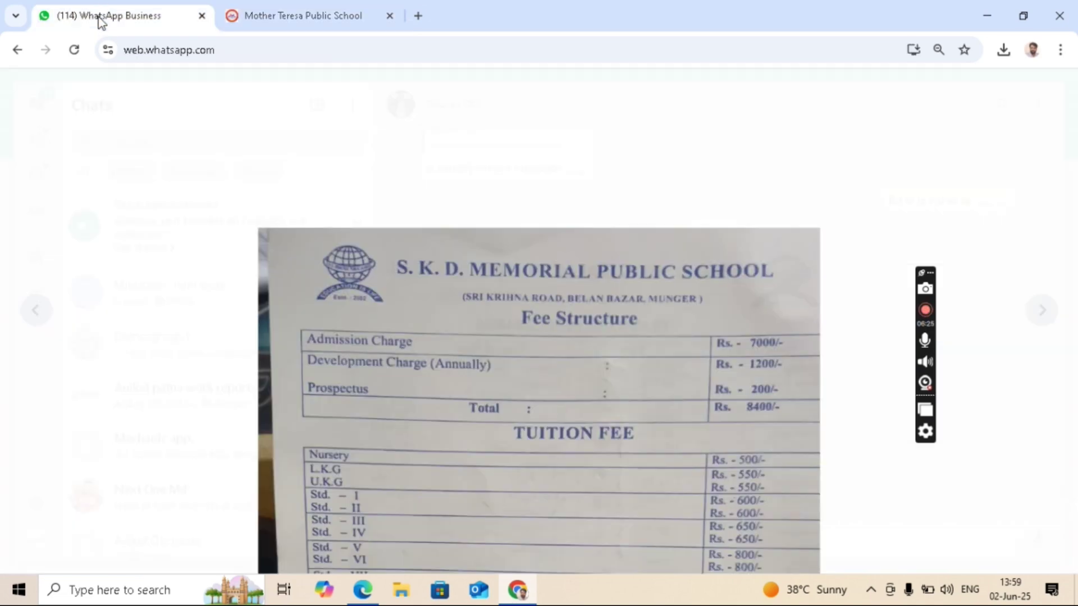
{"action": "left_click", "coordinate": [278, 16]}
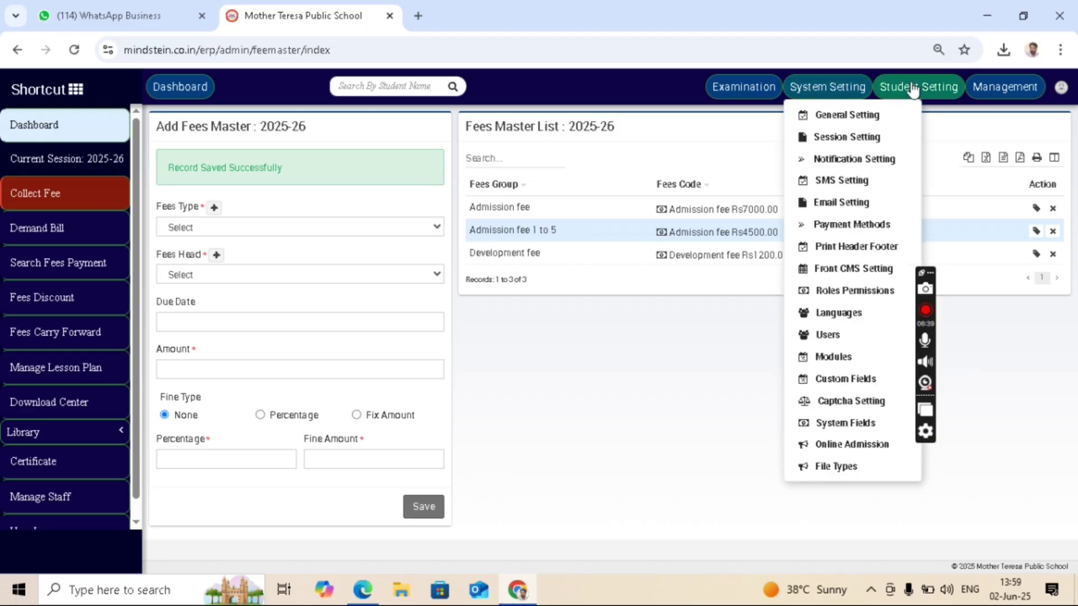
{"action": "mouse_move", "coordinate": [1009, 100]}
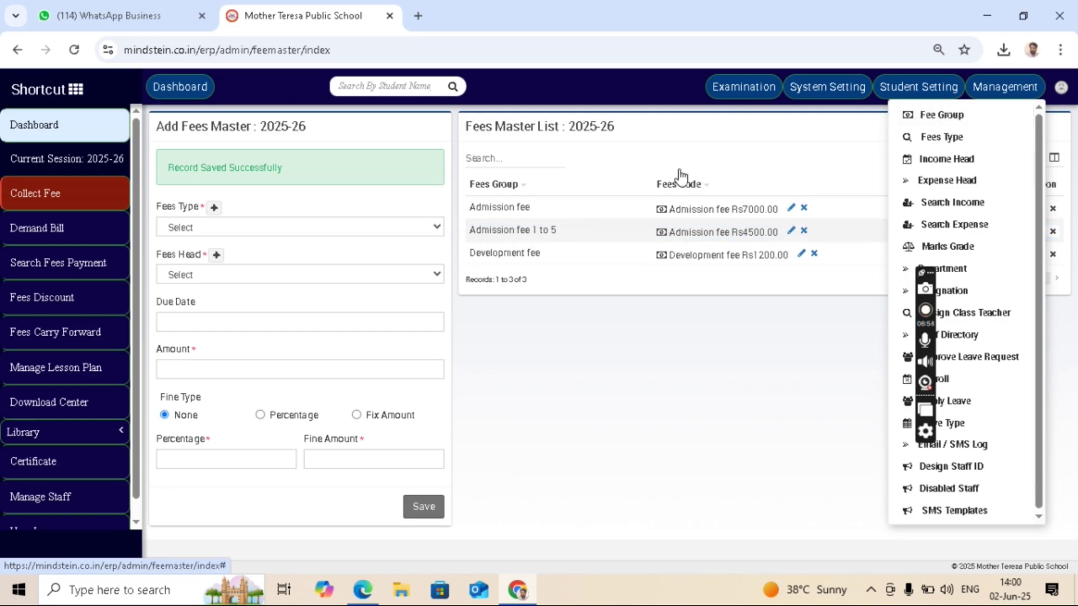
{"action": "left_click", "coordinate": [942, 137]}
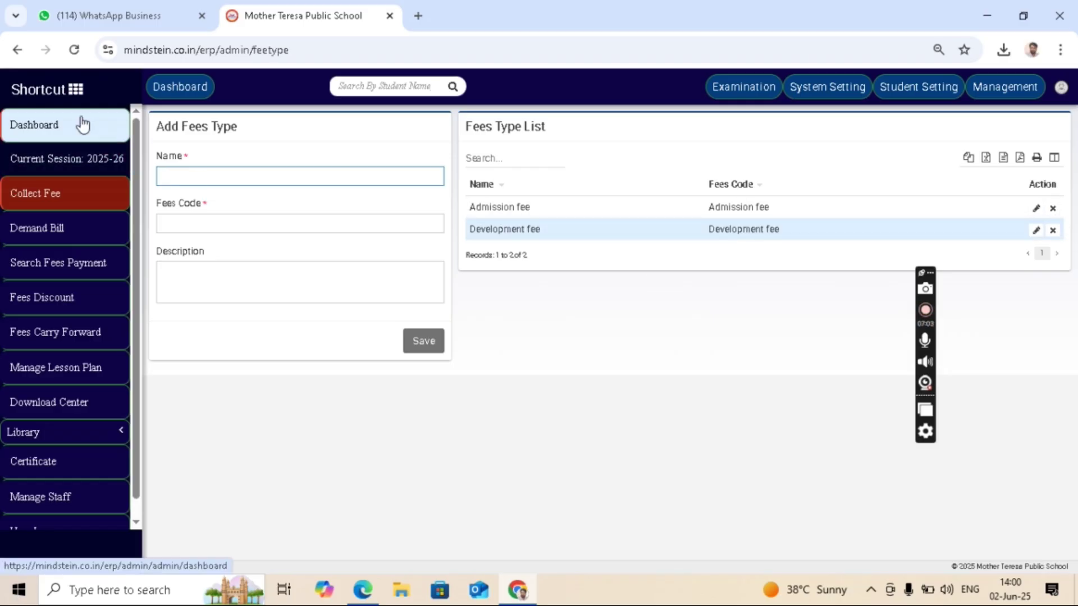
Open the monthly fee plan from the ERP dashboard, and check the tuition fees on the fee structure sheet in WhatsApp.
{"action": "left_click", "coordinate": [83, 124]}
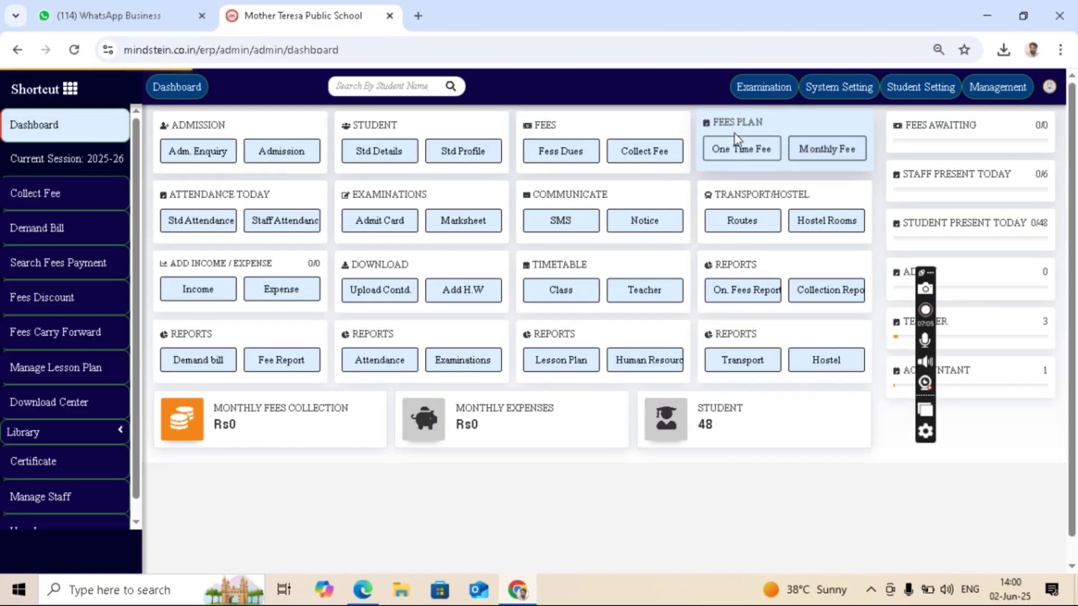
{"action": "left_click", "coordinate": [825, 154]}
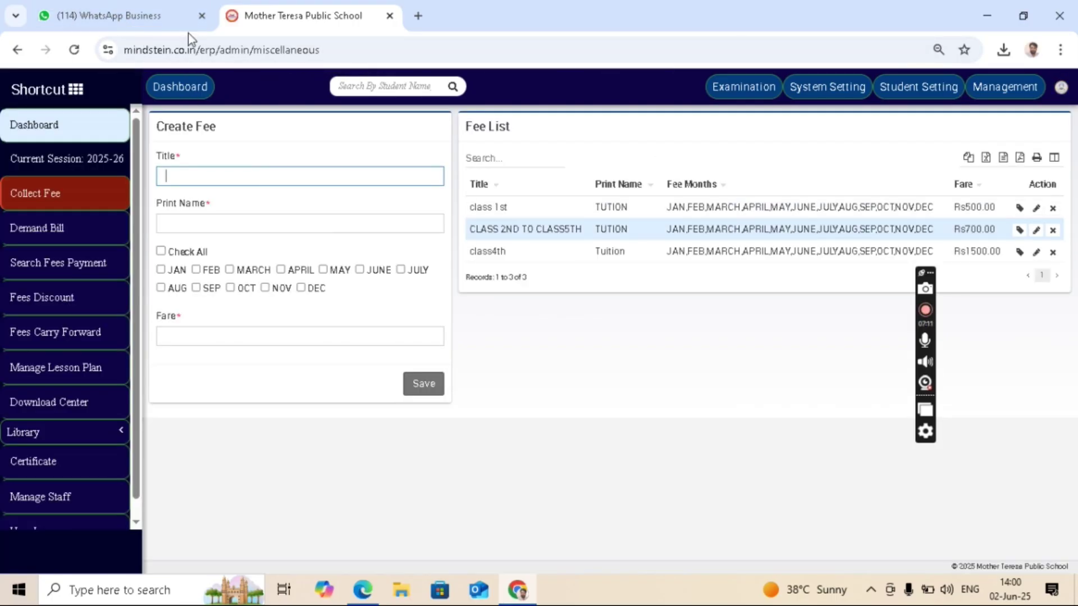
{"action": "left_click", "coordinate": [174, 22]}
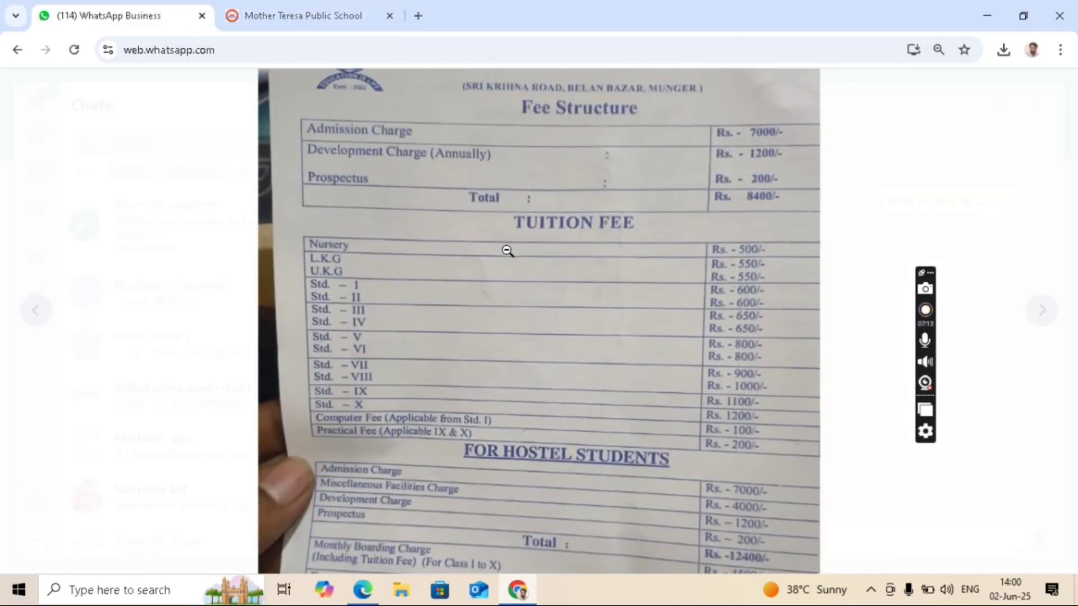
{"action": "left_click", "coordinate": [508, 251]}
{"action": "left_click", "coordinate": [483, 254]}
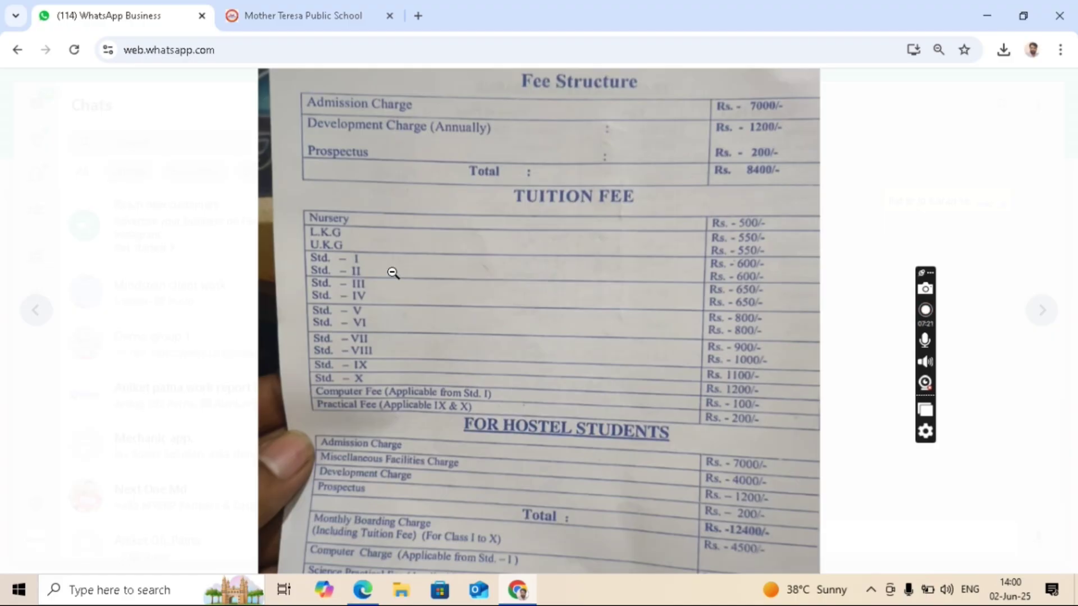
{"action": "left_click", "coordinate": [393, 273]}
{"action": "left_click", "coordinate": [247, 17]}
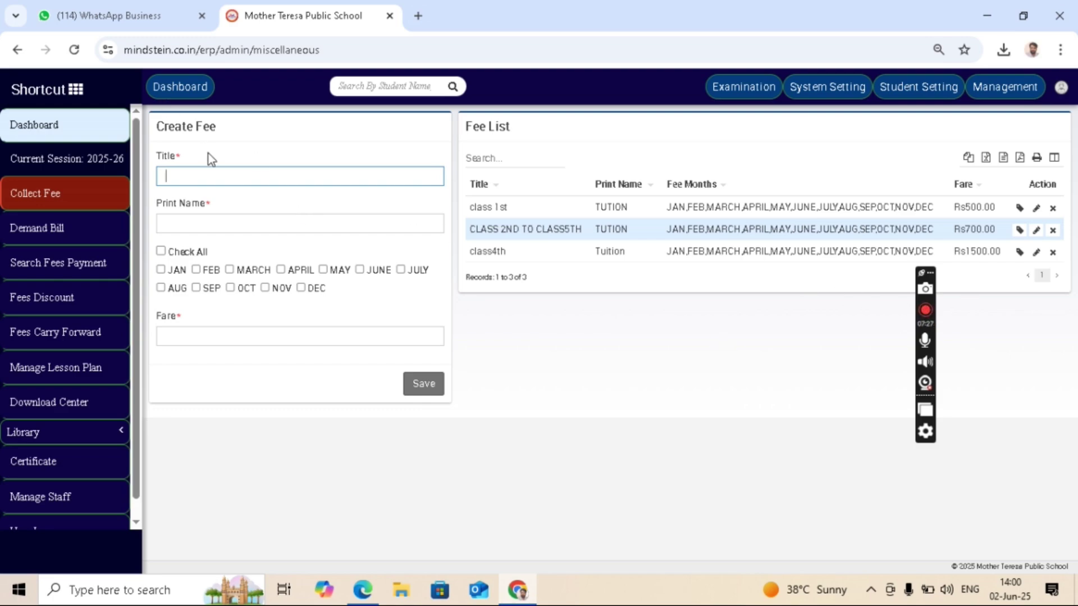
Title the new monthly fee "LKG/UKG Fee" and give it the print name "Tuition".
{"action": "type", "text": "claa"}
{"action": "key", "text": "BackSpace"}
{"action": "key", "text": "BackSpace"}
{"action": "key", "text": "BackSpace"}
{"action": "key", "text": "BackSpace"}
{"action": "type", "text": "4"}
{"action": "type", "text": "KG/"}
{"action": "type", "text": "UKG"}
{"action": "left_click", "coordinate": [238, 220]}
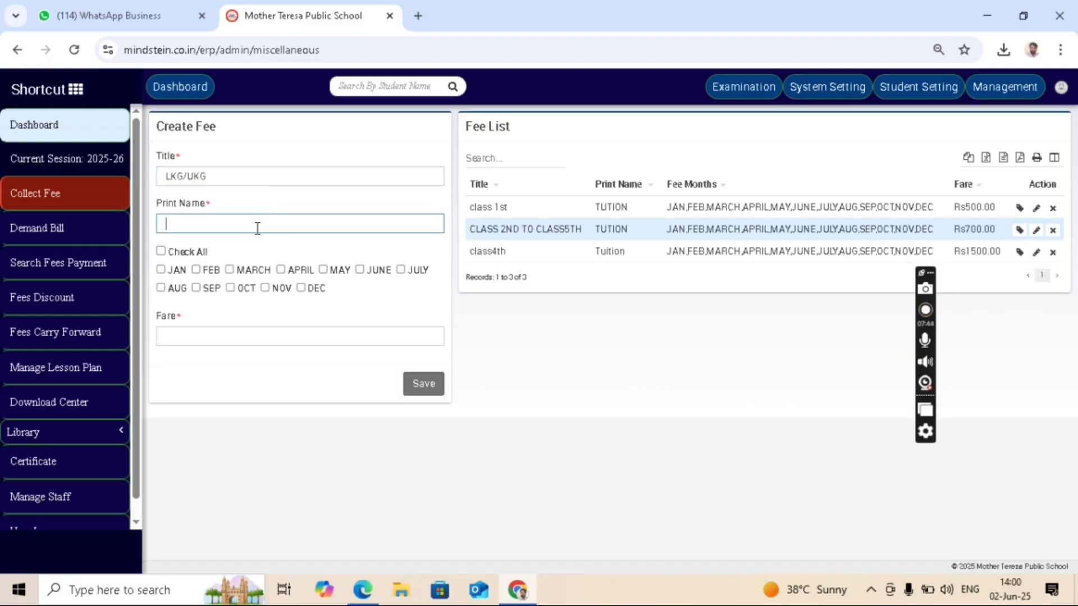
{"action": "type", "text": "Tuition"}
{"action": "left_click", "coordinate": [286, 171]}
{"action": "type", "text": "F"}
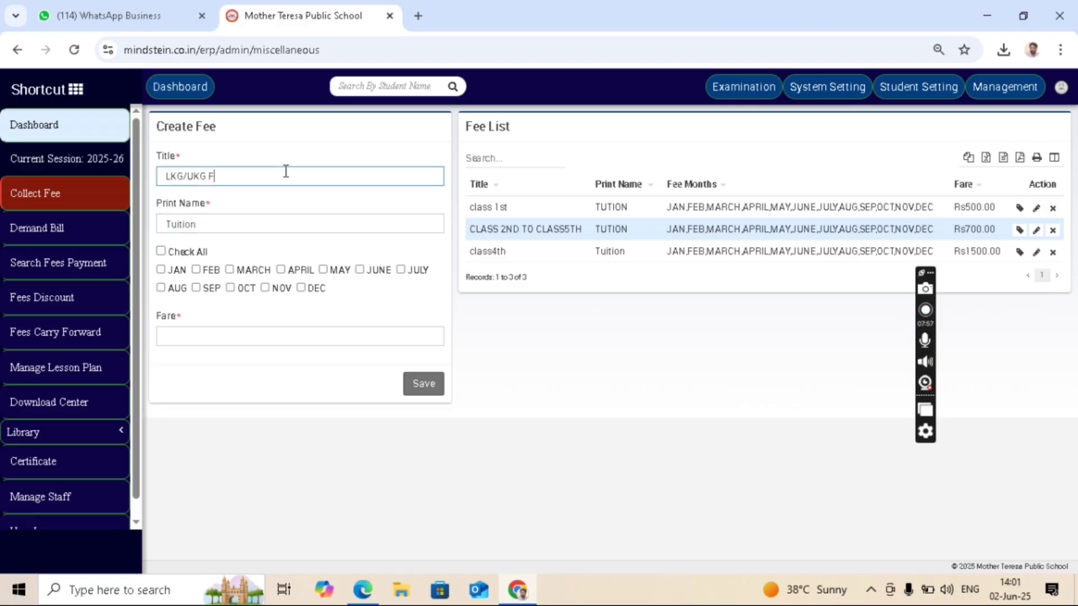
{"action": "type", "text": "ee"}
{"action": "left_click", "coordinate": [254, 229]}
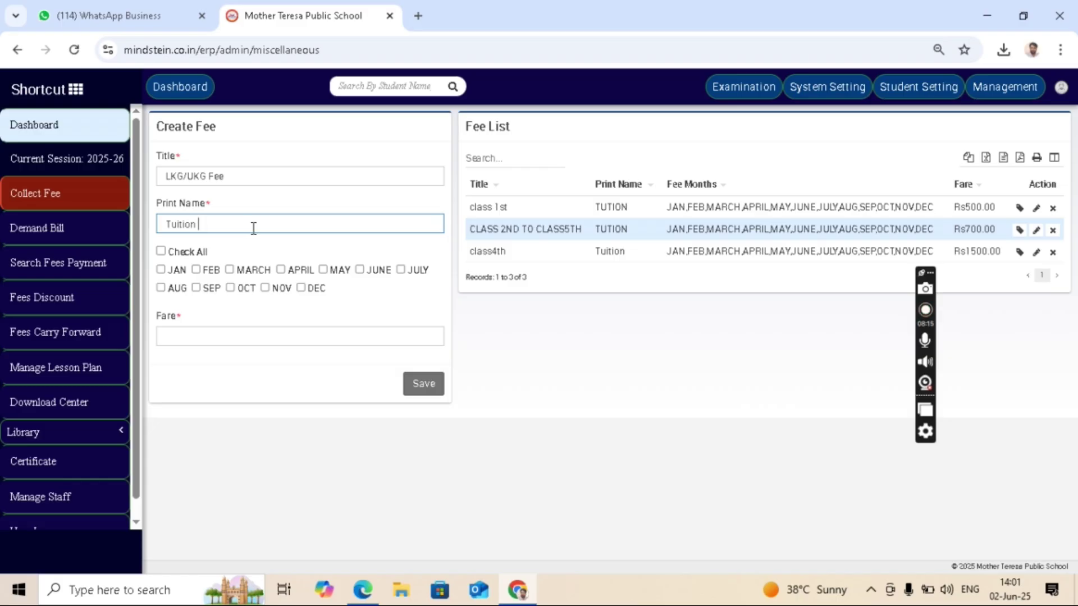
Apply the LKG/UKG fee to all months with a fare of 550, and save it.
{"action": "left_click", "coordinate": [160, 251]}
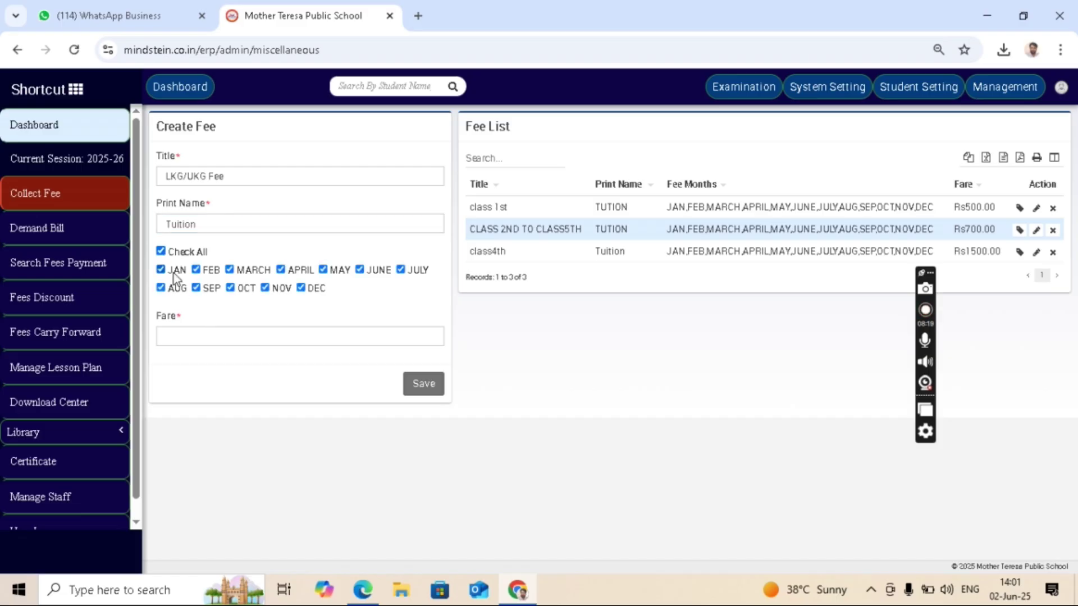
{"action": "left_click", "coordinate": [204, 339]}
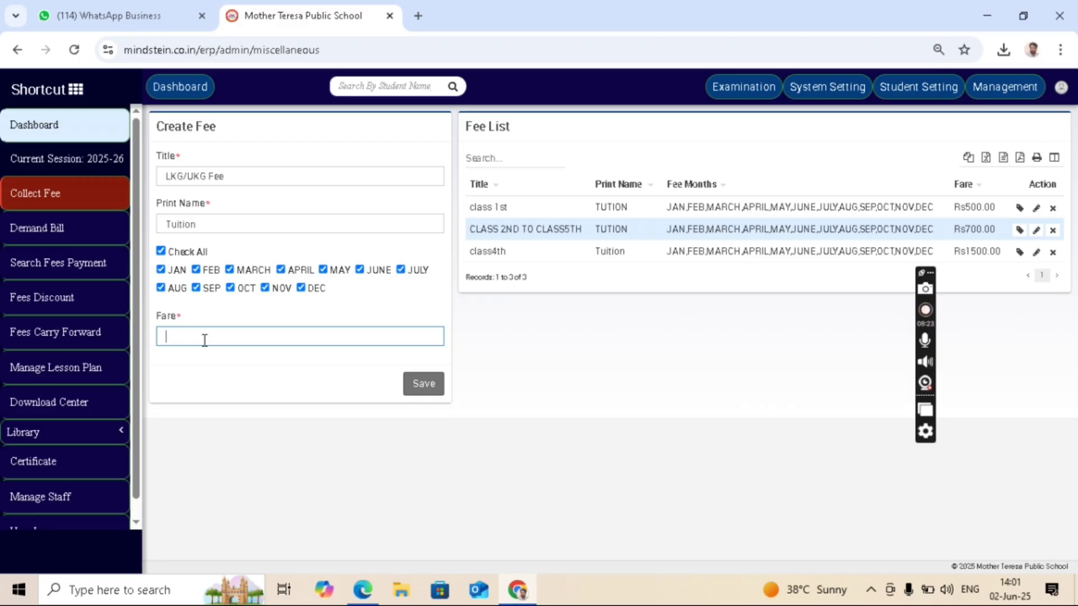
{"action": "type", "text": "550"}
{"action": "left_click", "coordinate": [429, 389]}
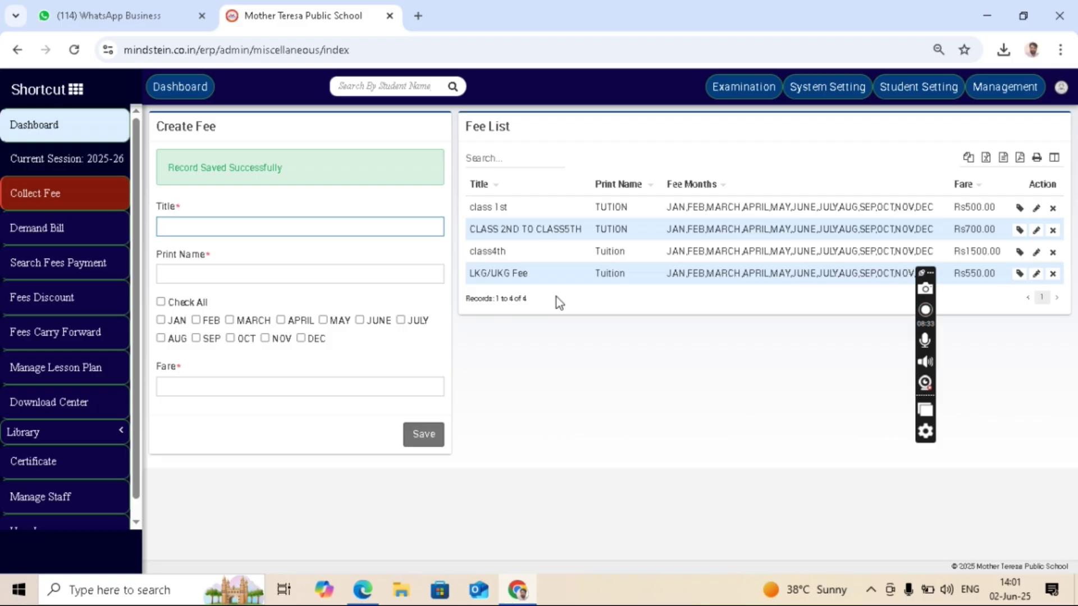
Check the tuition fees of the higher classes on the fee structure sheet in WhatsApp, and return to the school ERP.
{"action": "left_click", "coordinate": [116, 13]}
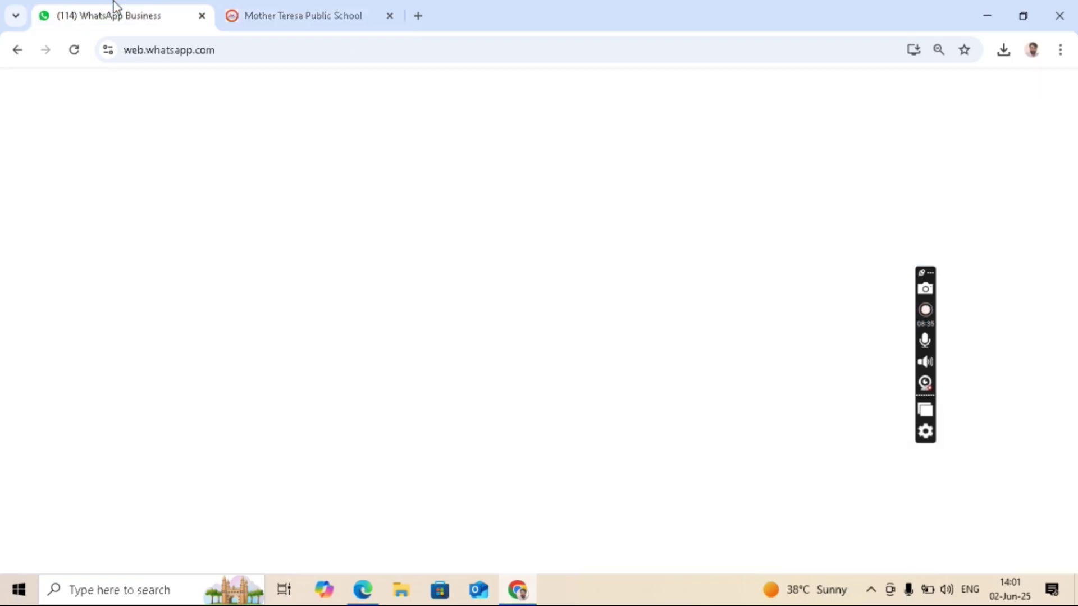
{"action": "scroll", "coordinate": [381, 359], "scroll_direction": "down", "scroll_amount": 5}
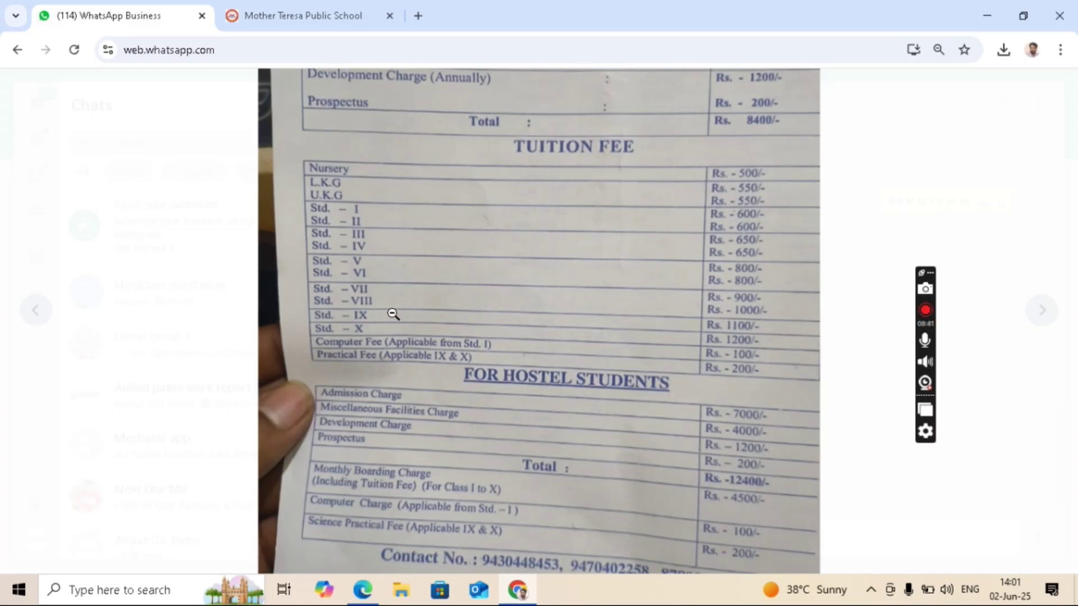
{"action": "left_click", "coordinate": [393, 315]}
{"action": "left_click", "coordinate": [303, 15]}
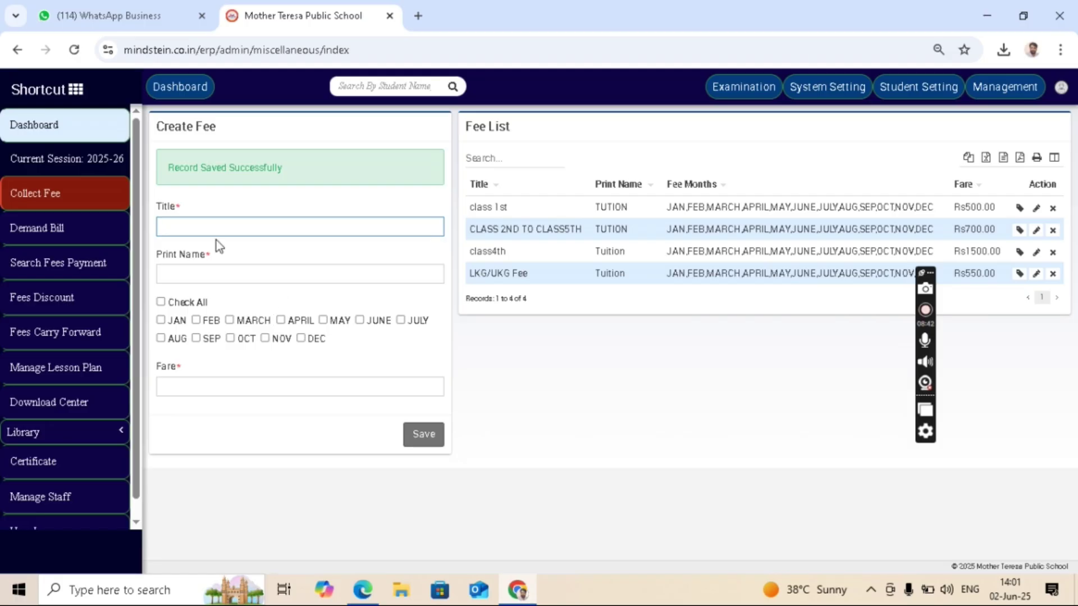
Title the next monthly fee "class Vth/VIth fee".
{"action": "type", "text": "class vth/vith"}
{"action": "key", "text": "BackSpace"}
{"action": "key", "text": "BackSpace"}
{"action": "key", "text": "BackSpace"}
{"action": "key", "text": "BackSpace"}
{"action": "type", "text": "VI th fee"}
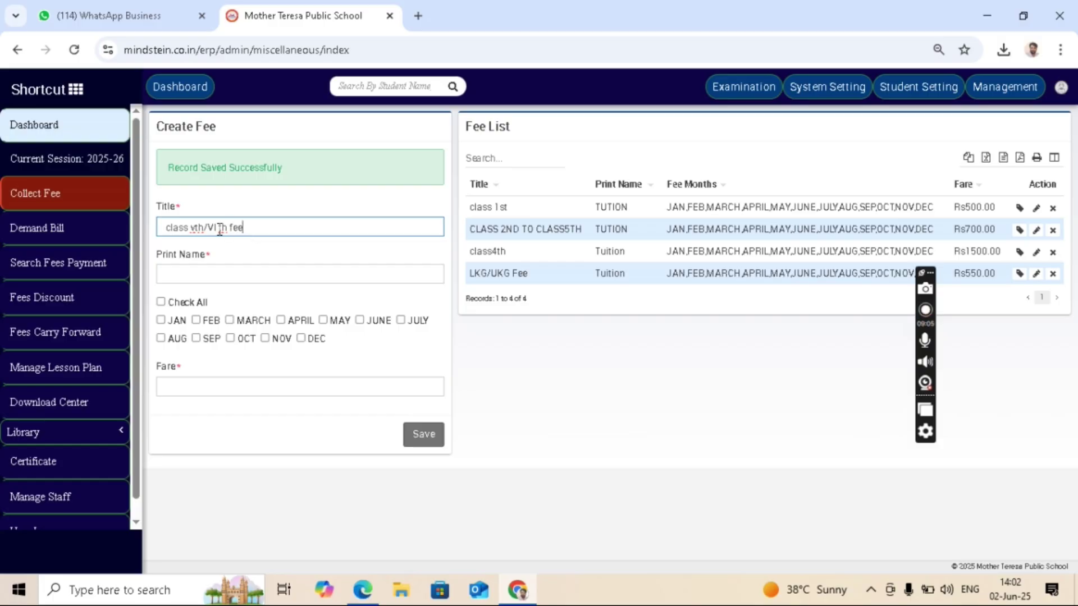
{"action": "left_click", "coordinate": [219, 230]}
{"action": "key", "text": "BackSpace"}
{"action": "left_click", "coordinate": [196, 230]}
{"action": "key", "text": "BackSpace"}
{"action": "type", "text": "V"}
Give the class Vth/VIth fee the print name "Tuition" and apply it to all months.
{"action": "left_click", "coordinate": [241, 273]}
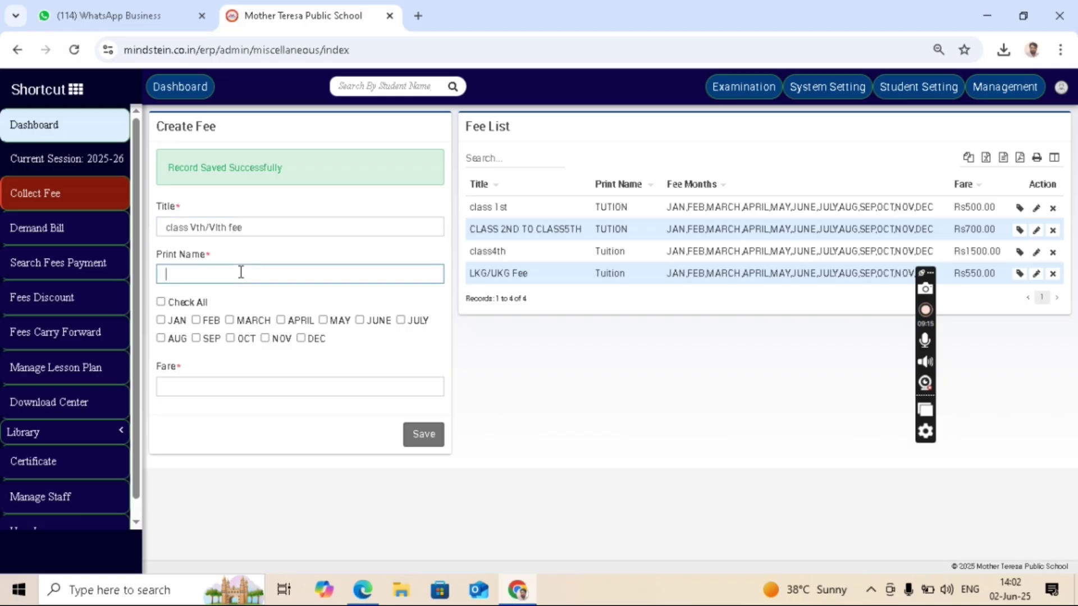
{"action": "type", "text": "Tuition"}
{"action": "left_click", "coordinate": [161, 303]}
{"action": "left_click", "coordinate": [161, 303]}
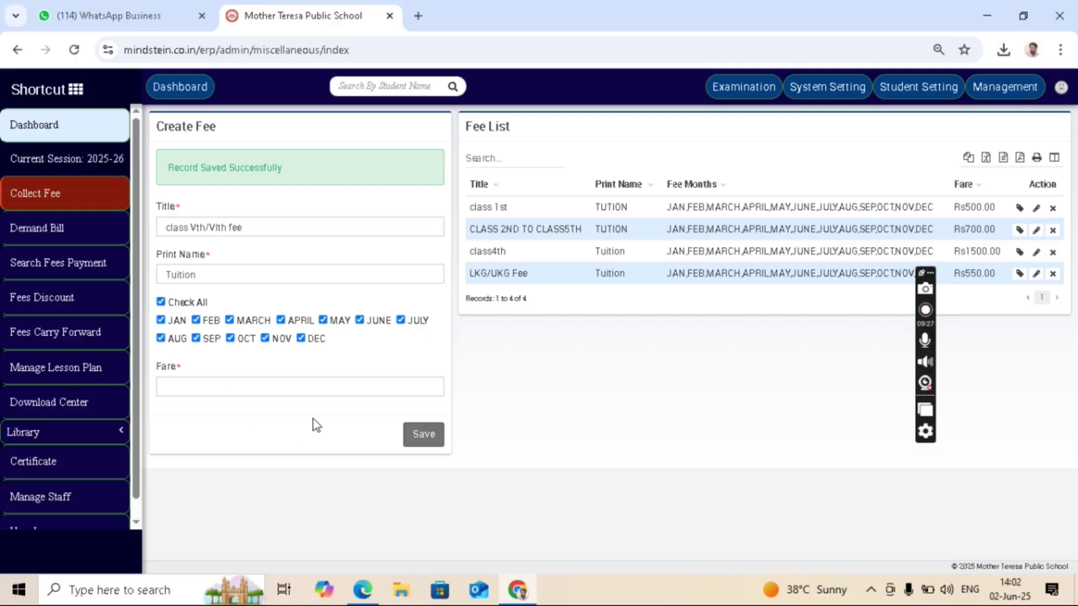
{"action": "left_click", "coordinate": [280, 394]}
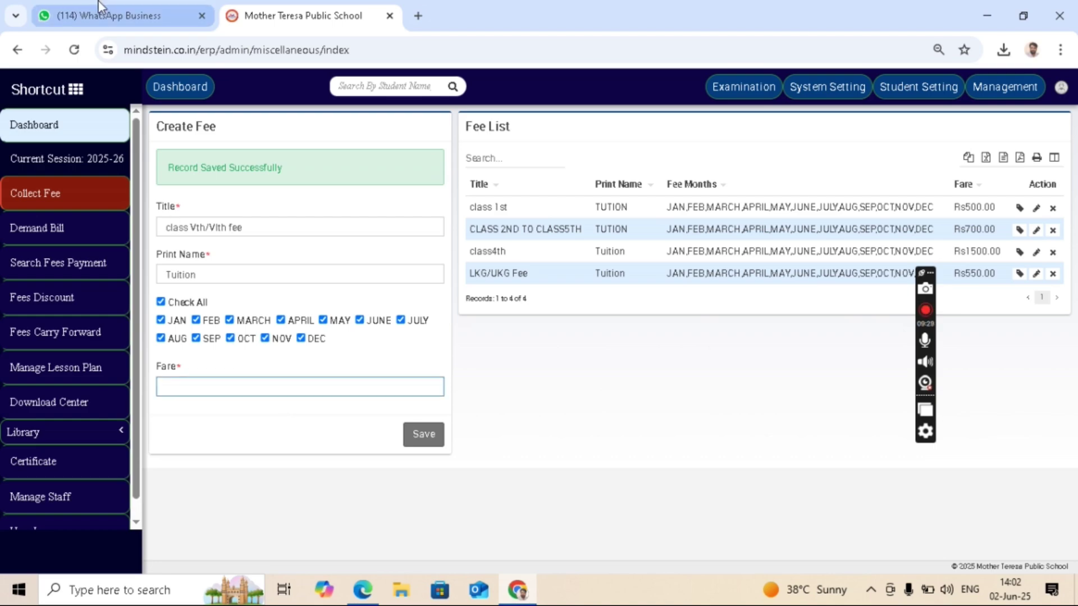
Check the Std. V and VI rate on the sheet in WhatsApp, set the fare to 800, and save the fee.
{"action": "left_click", "coordinate": [83, 3]}
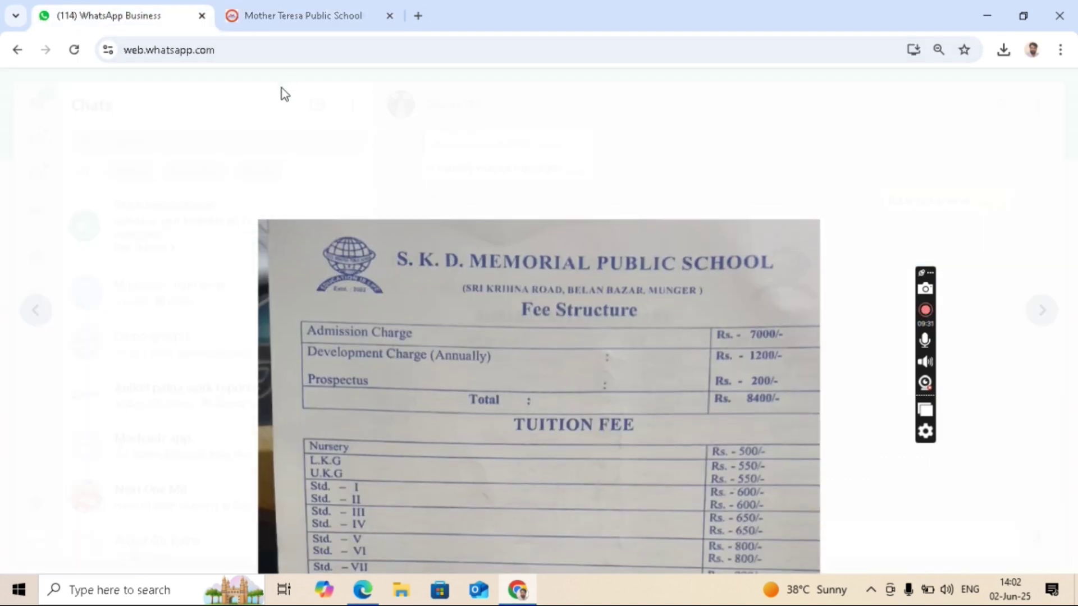
{"action": "left_click", "coordinate": [285, 190]}
{"action": "left_click", "coordinate": [254, 11]}
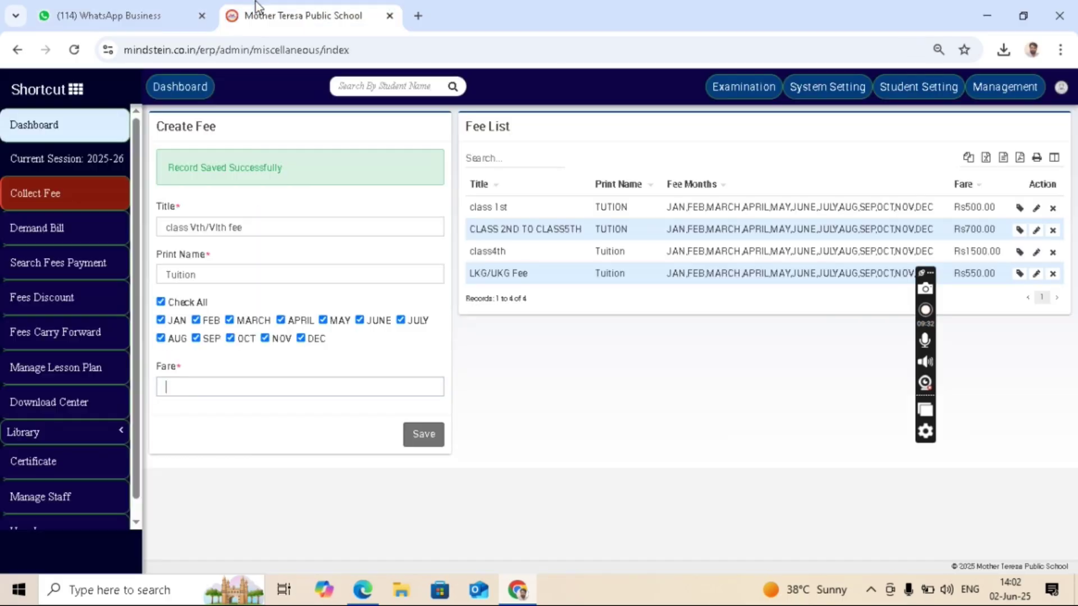
{"action": "type", "text": "800"}
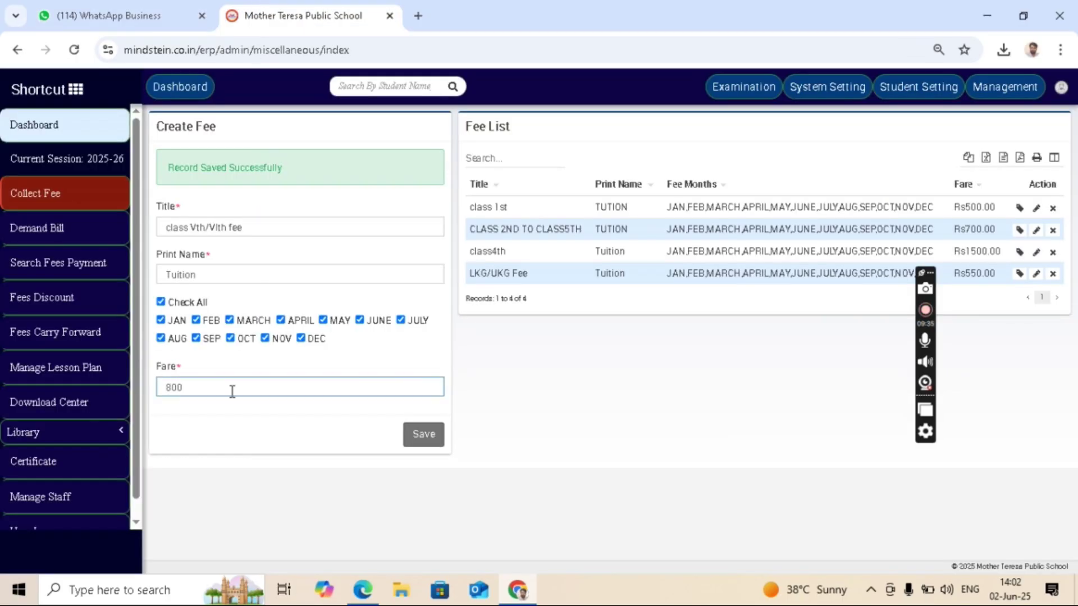
{"action": "left_click", "coordinate": [425, 434]}
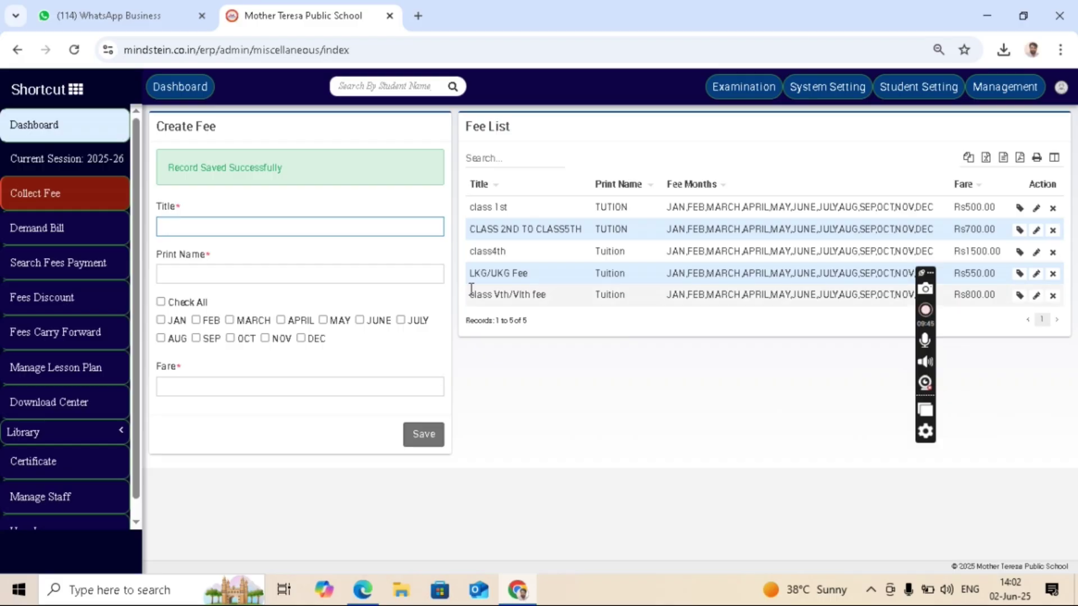
Look through the fee structure sheet in WhatsApp for further recurring charges, and return to the monthly fee form.
{"action": "left_click", "coordinate": [124, 6]}
{"action": "left_click", "coordinate": [368, 486]}
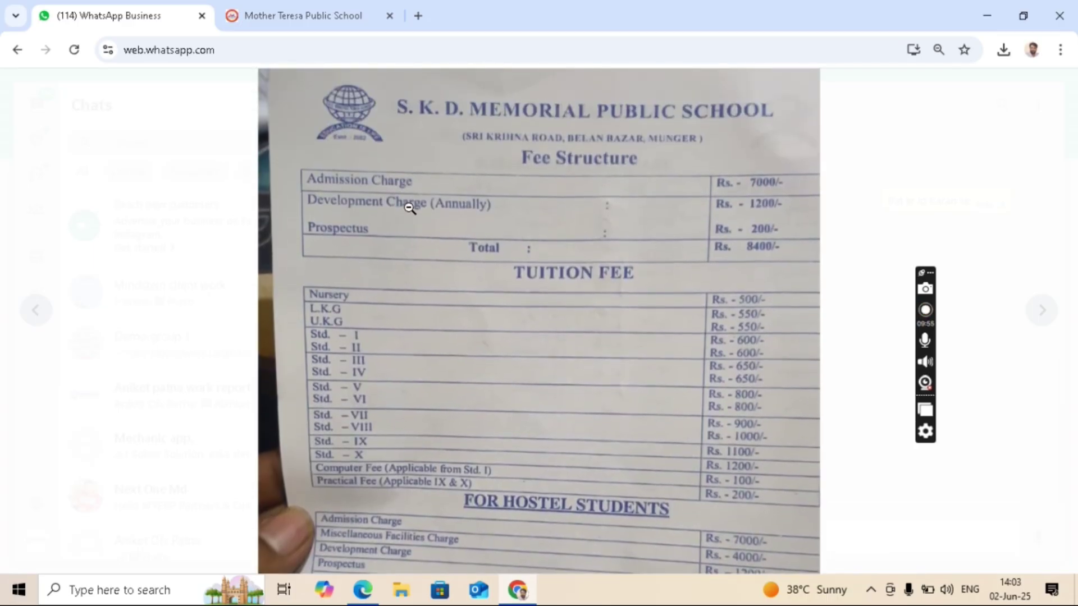
{"action": "left_click", "coordinate": [380, 192]}
{"action": "left_click", "coordinate": [287, 13]}
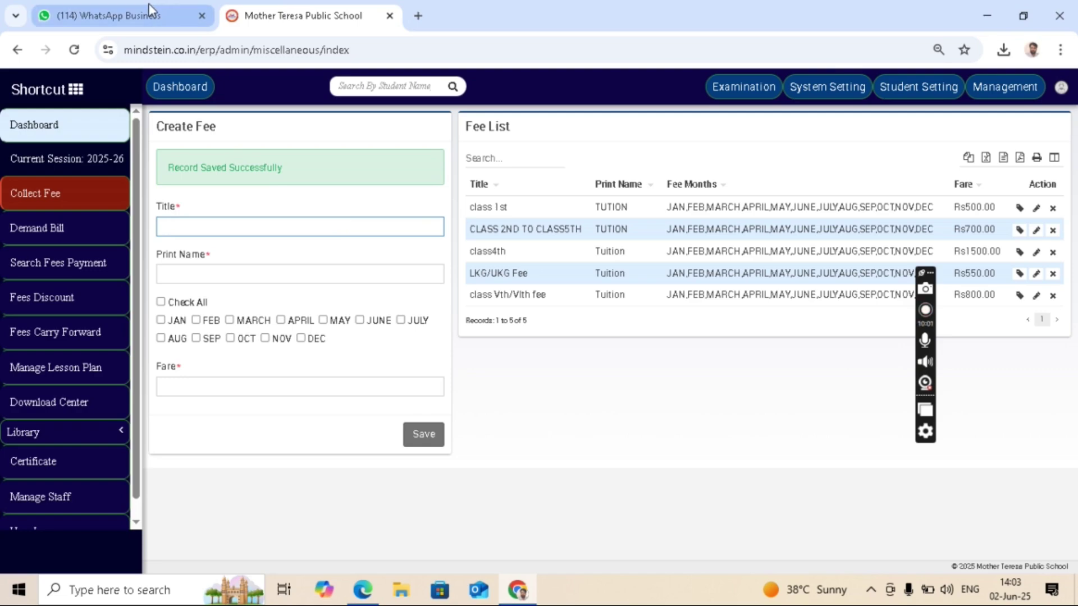
{"action": "left_click", "coordinate": [146, 4]}
{"action": "left_click", "coordinate": [263, 12]}
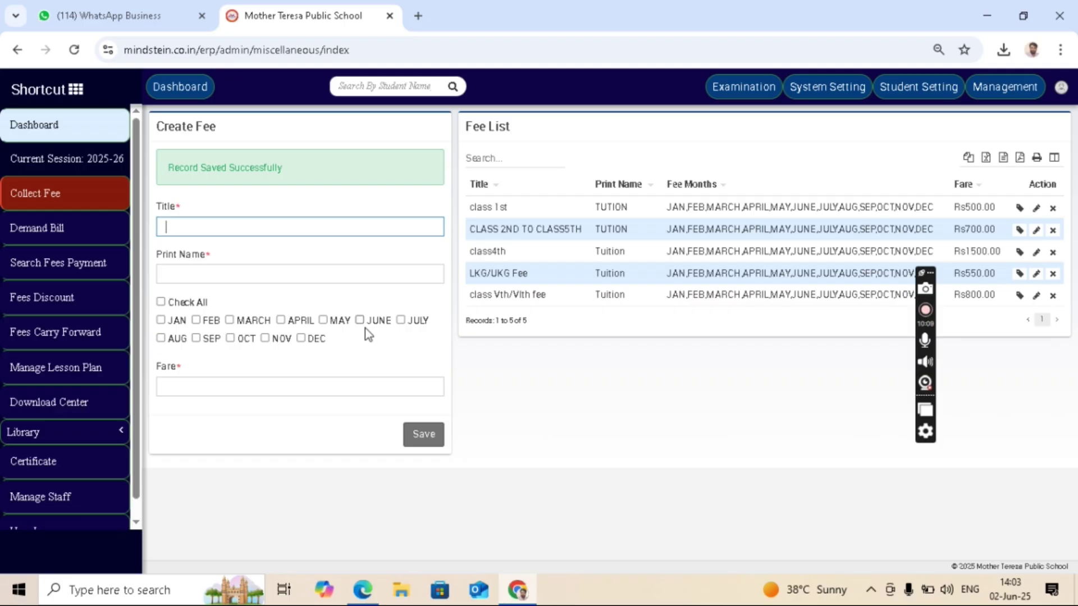
Title a new monthly fee "Examination fee" and give it the print name "Examination".
{"action": "type", "text": "Examinatio fee"}
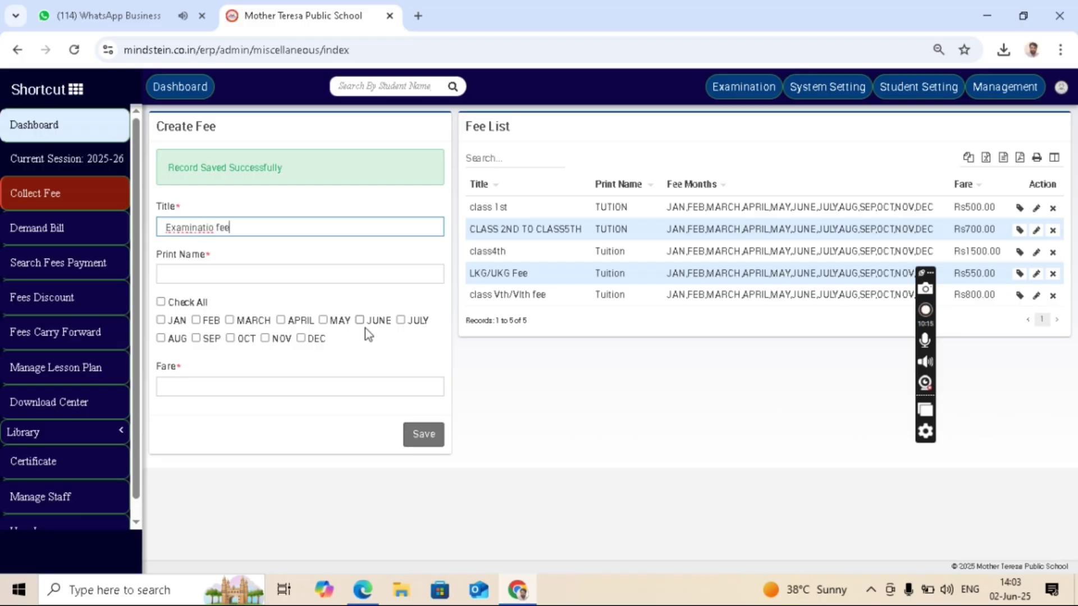
{"action": "left_click", "coordinate": [217, 268]}
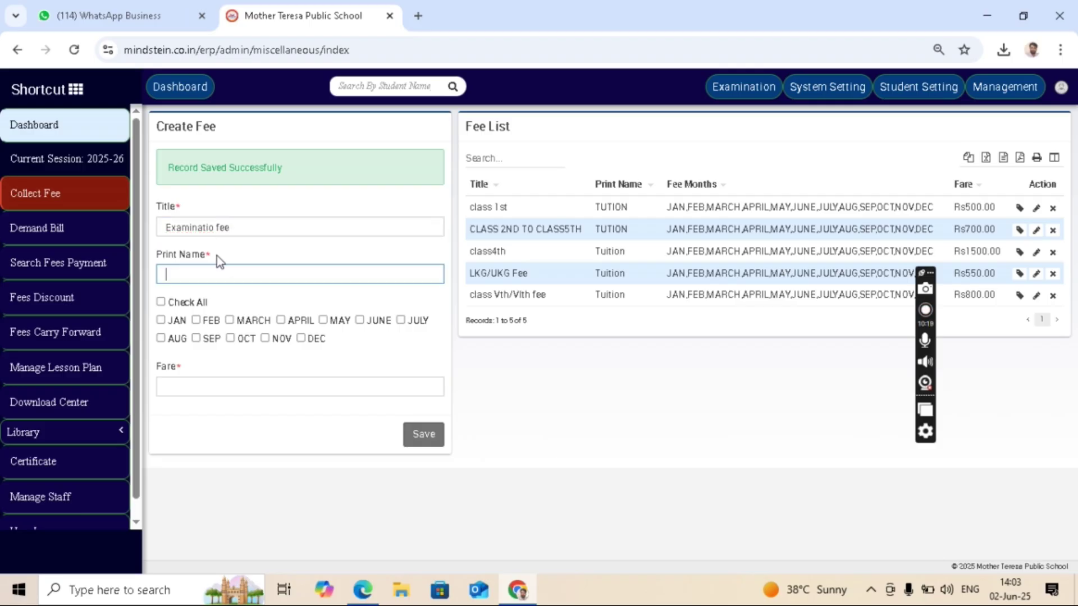
{"action": "left_click", "coordinate": [214, 226]}
{"action": "type", "text": "n"}
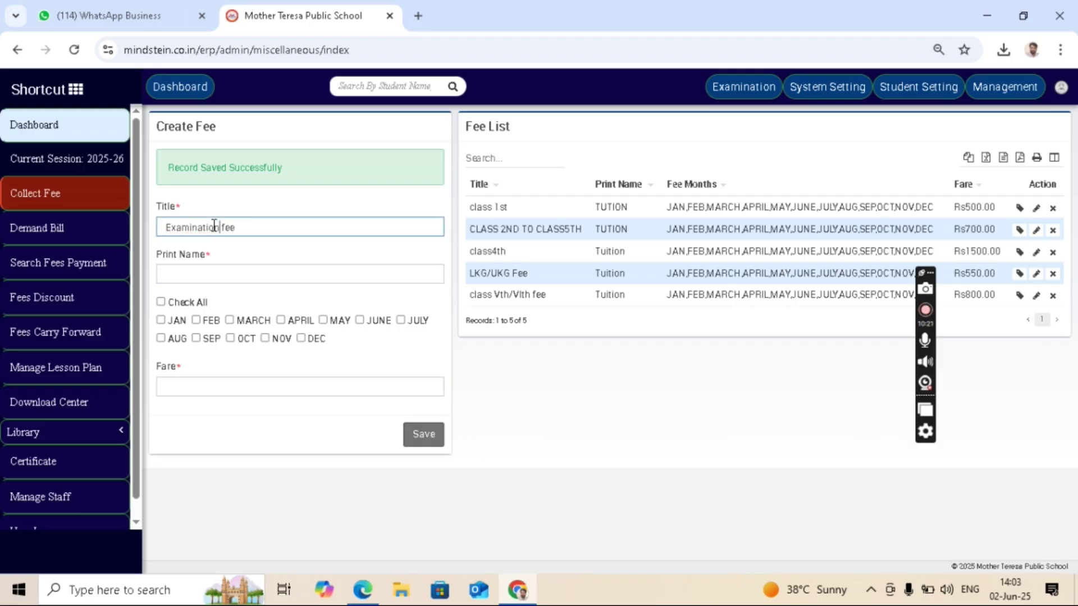
{"action": "left_click", "coordinate": [230, 277]}
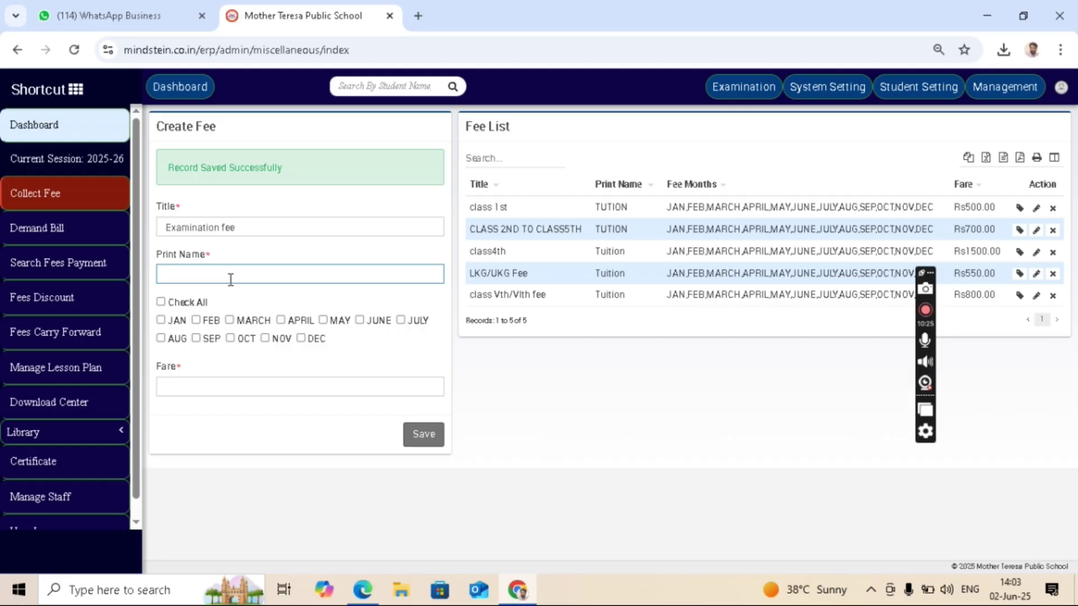
{"action": "type", "text": "Examination"}
Apply the examination fee to May, August and December, and set its fare to 500.
{"action": "left_click", "coordinate": [324, 320]}
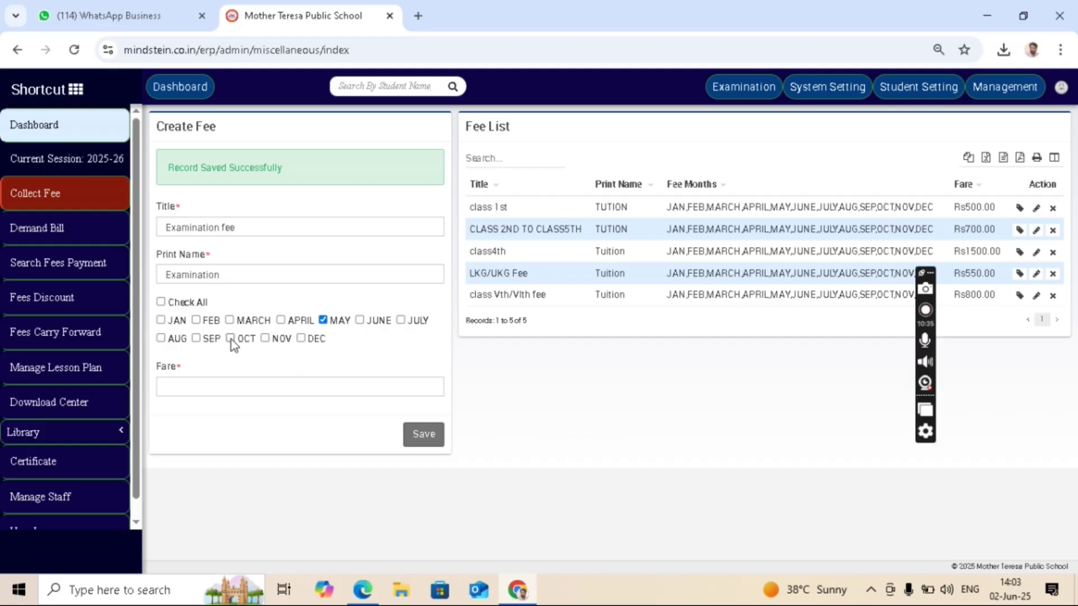
{"action": "left_click", "coordinate": [161, 338]}
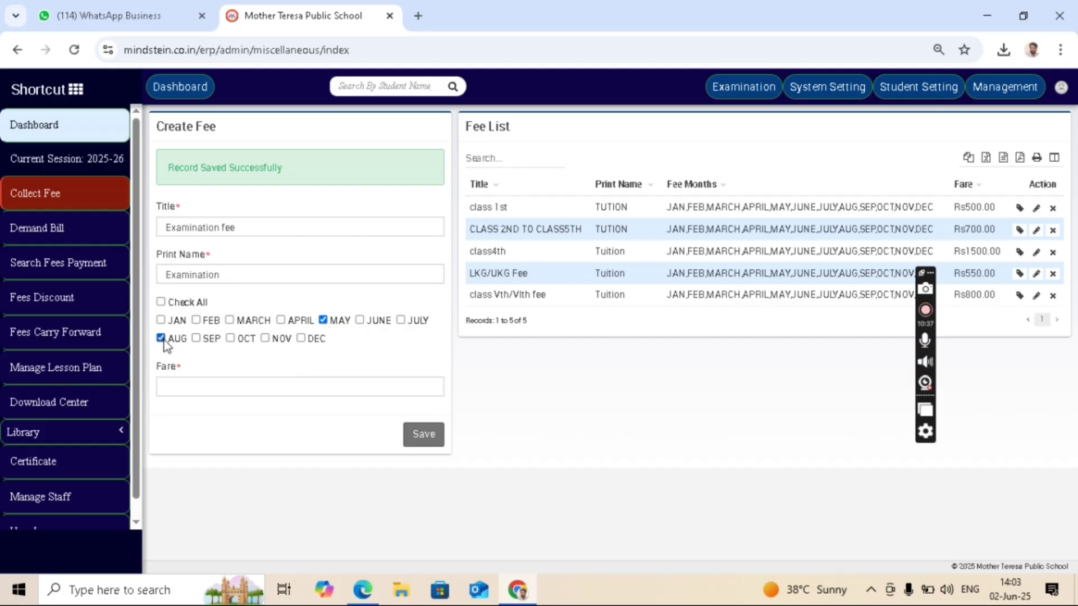
{"action": "left_click", "coordinate": [301, 338]}
{"action": "left_click", "coordinate": [252, 391]}
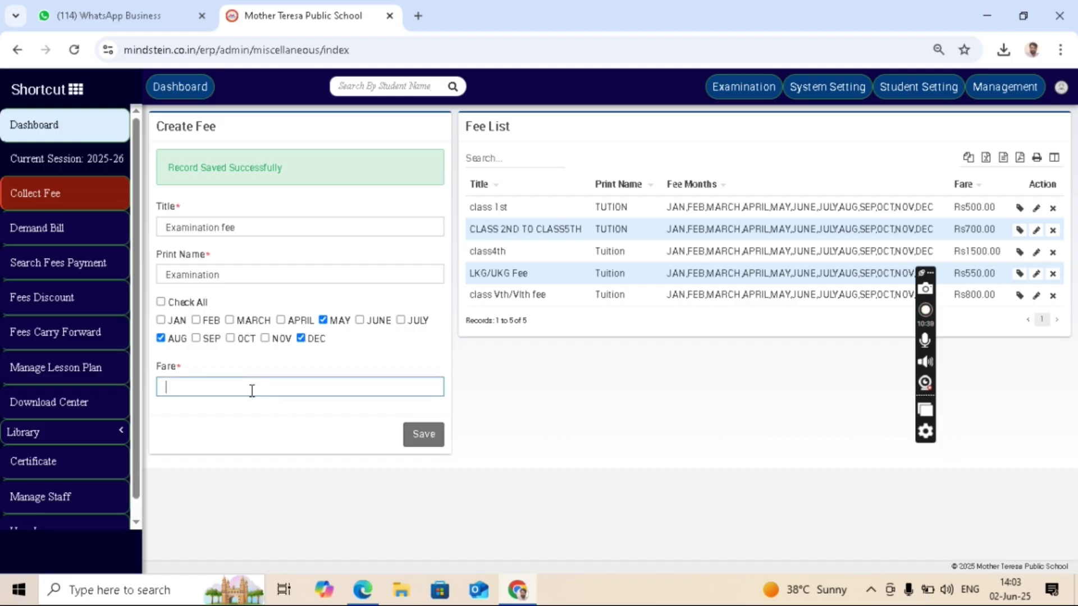
{"action": "type", "text": "500"}
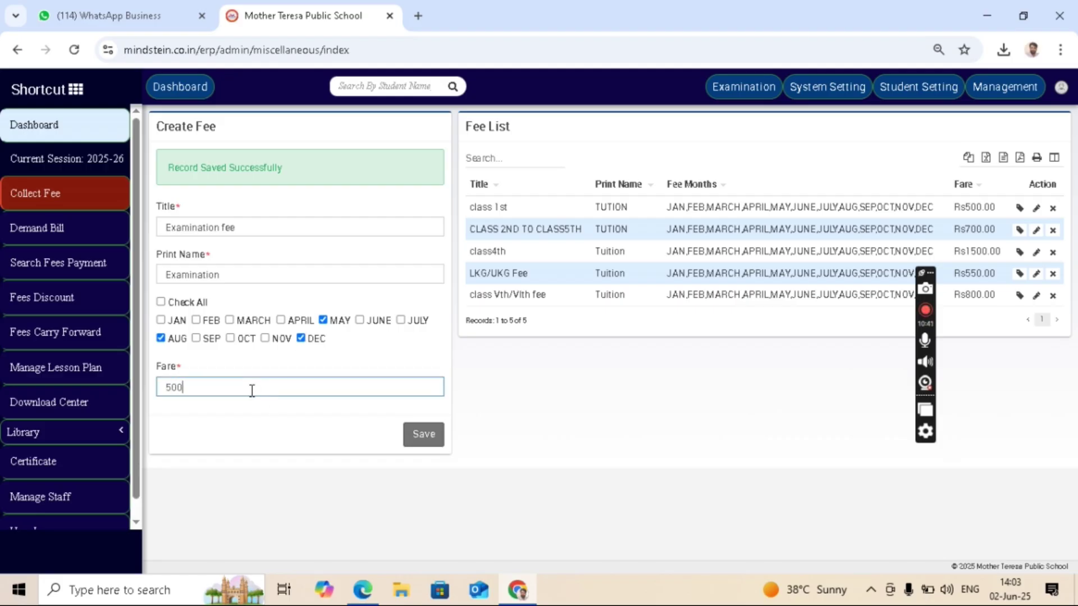